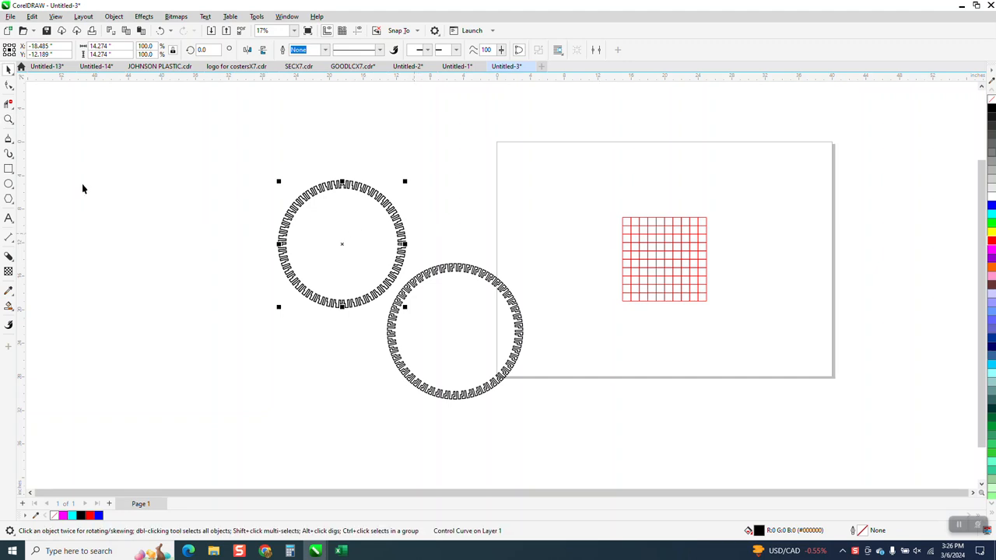
Step: Use Smart Fill to paint the two bottom corner cells of the red grid black
left_click(9, 118)
left_click_drag(616, 223, 755, 325)
right_click(712, 303)
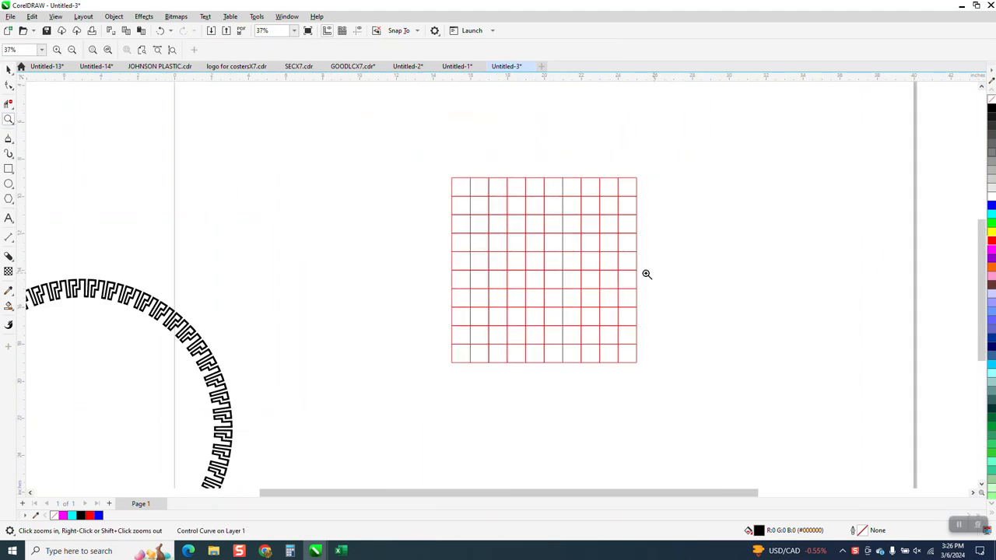
left_click(8, 306)
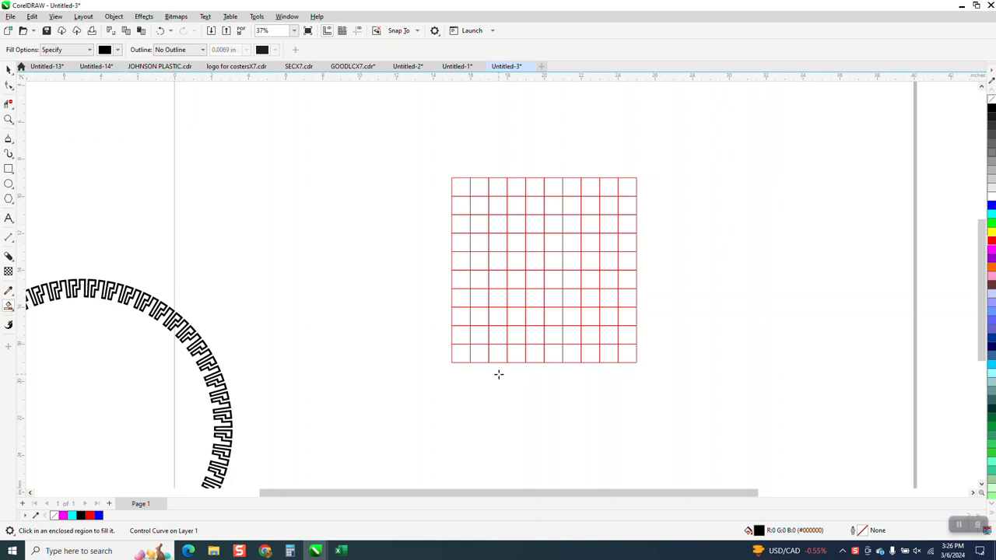
left_click(461, 354)
left_click(634, 354)
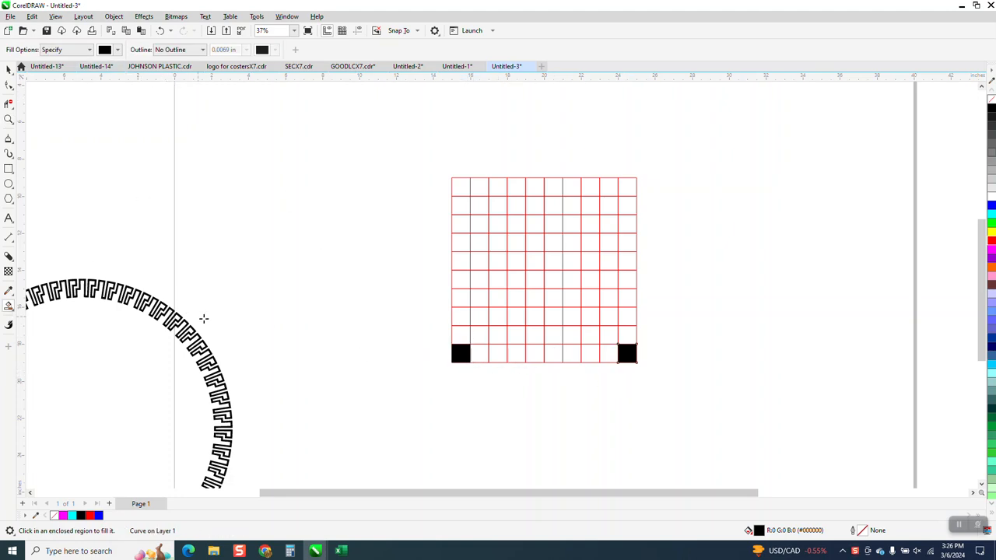
Step: Fill the grid's entire second column black from the bottom row to the top row
left_click(480, 353)
left_click(478, 334)
left_click(477, 315)
left_click(479, 295)
left_click(479, 279)
left_click(478, 260)
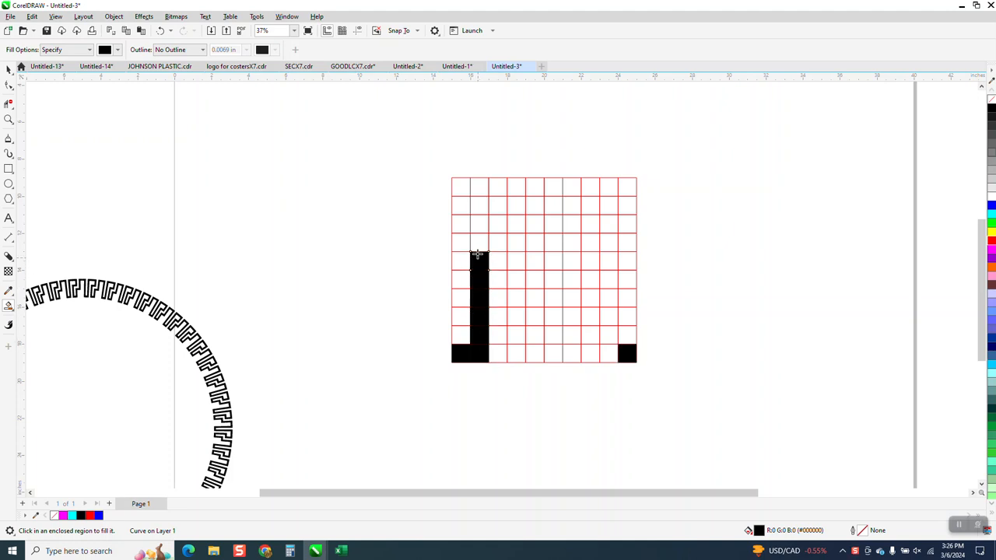
left_click(478, 241)
left_click(478, 224)
left_click(478, 205)
left_click(478, 186)
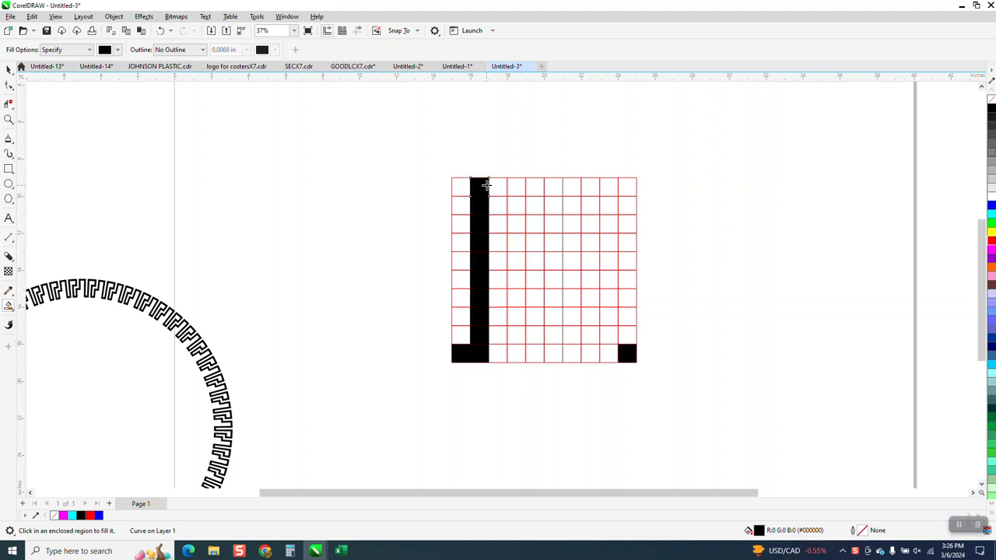
Step: Fill the top cell of the third column and the whole fourth column black
left_click(498, 186)
left_click(517, 185)
left_click(517, 205)
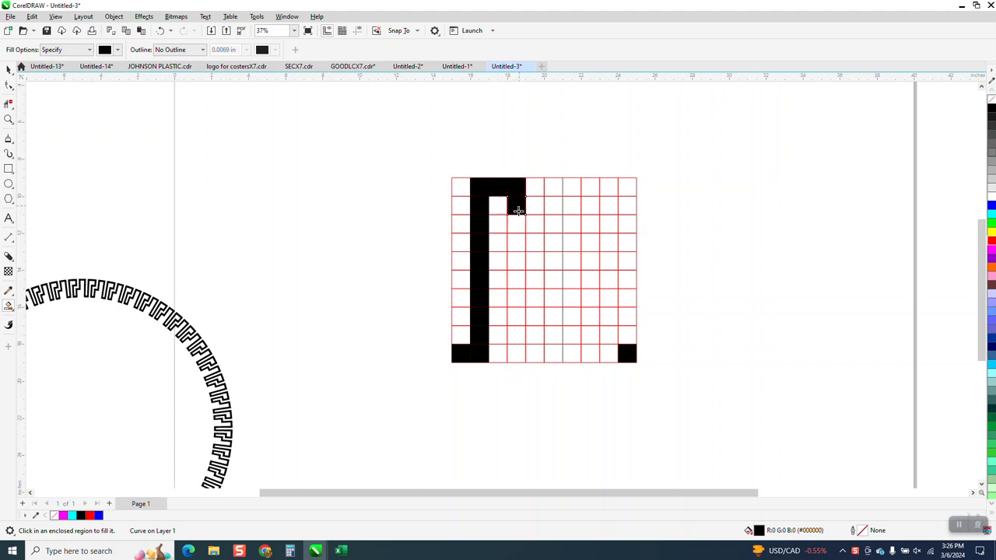
left_click(517, 224)
left_click(517, 243)
left_click(517, 261)
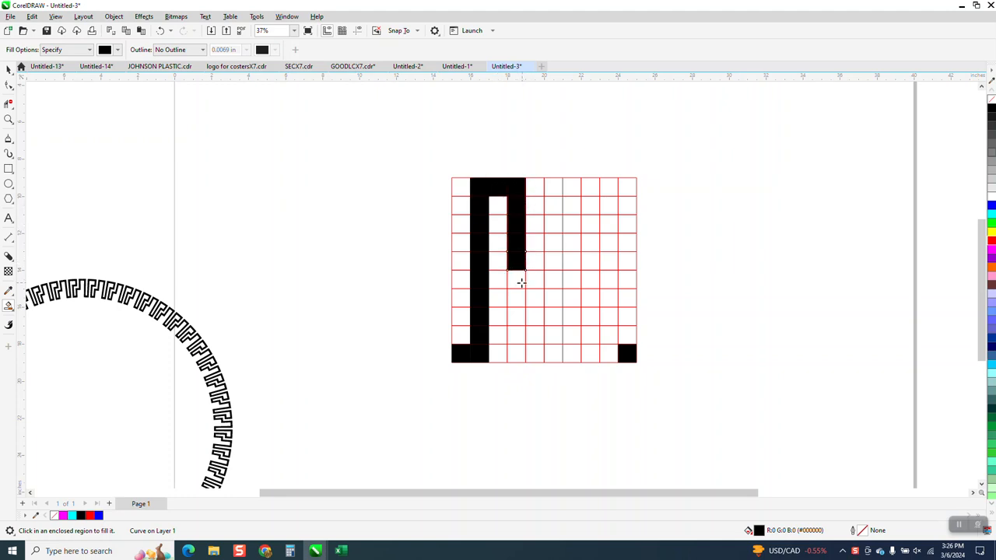
left_click(517, 280)
left_click(518, 298)
left_click(516, 318)
left_click(516, 336)
left_click(513, 353)
Step: Fill the fifth column's bottom cell and the sixth column from the bottom up to the third row black
left_click(534, 354)
left_click(554, 351)
left_click(554, 335)
left_click(554, 316)
left_click(554, 297)
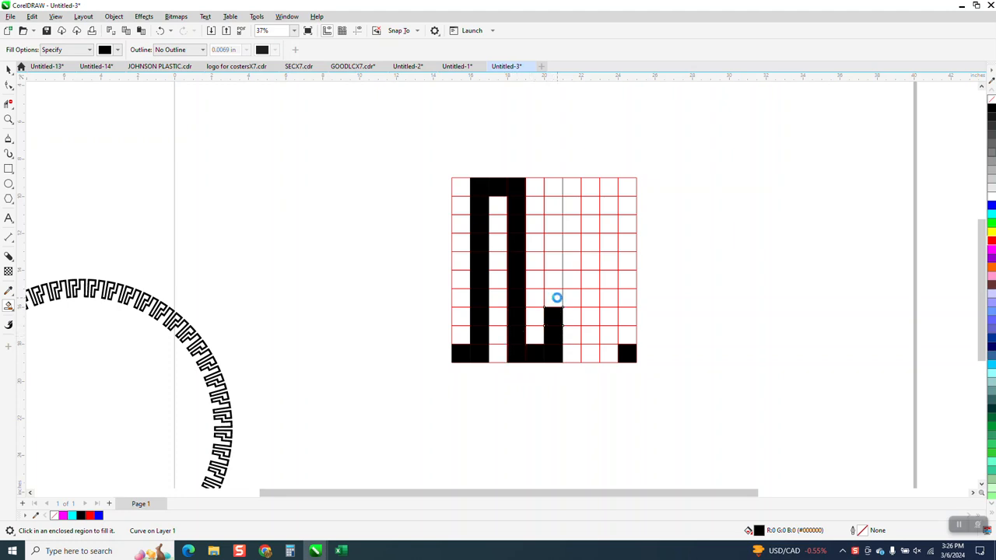
left_click(557, 279)
left_click(557, 261)
left_click(557, 243)
left_click(556, 223)
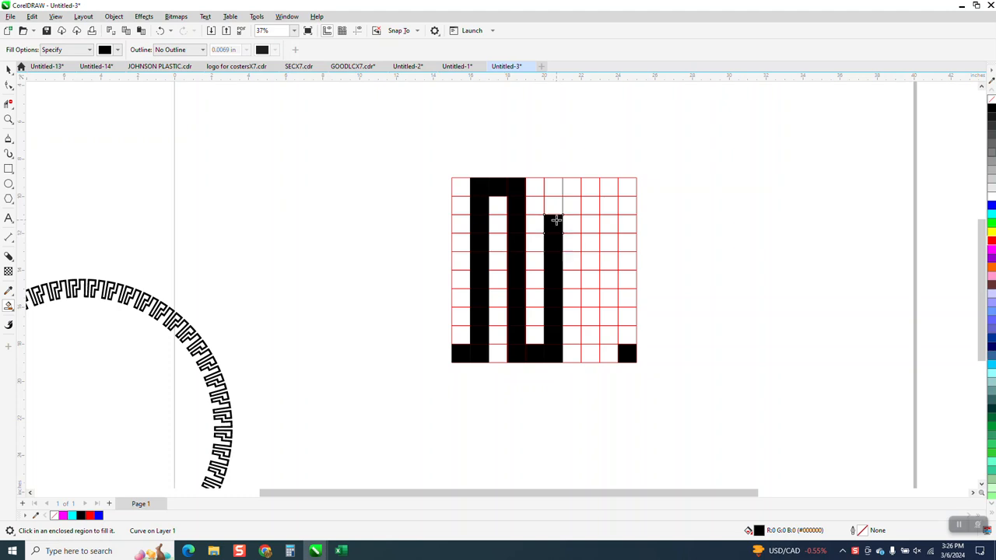
Step: Fill the third row's cells in columns seven to nine, and the ninth column down to the bottom row, black
left_click(577, 226)
left_click(588, 227)
left_click(609, 225)
left_click(609, 241)
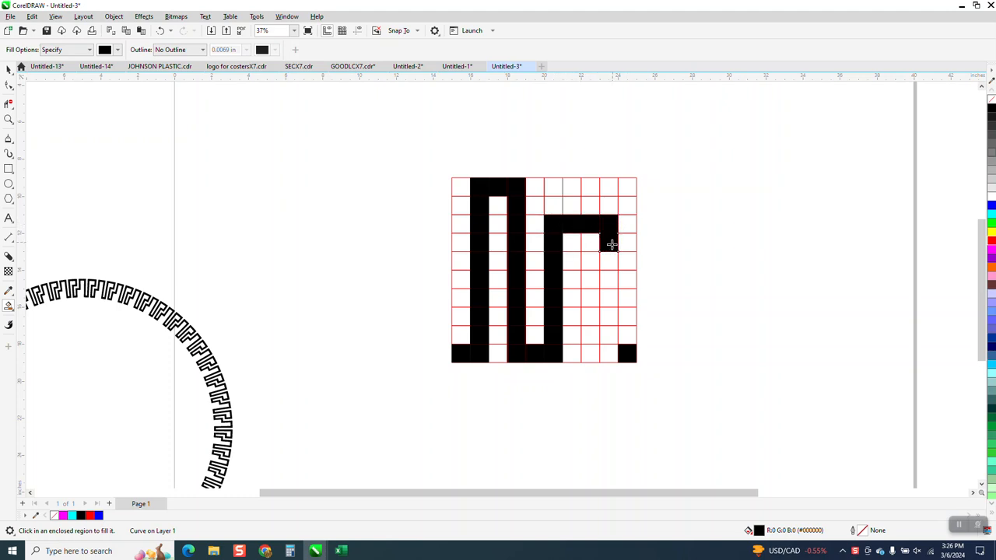
left_click(607, 263)
left_click(607, 278)
left_click(608, 295)
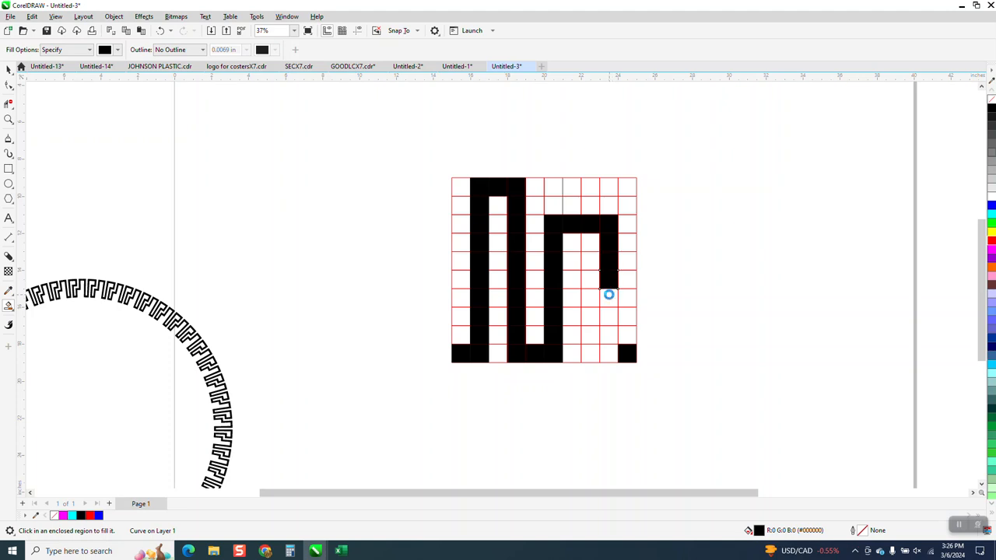
left_click(606, 314)
left_click(604, 334)
left_click(607, 354)
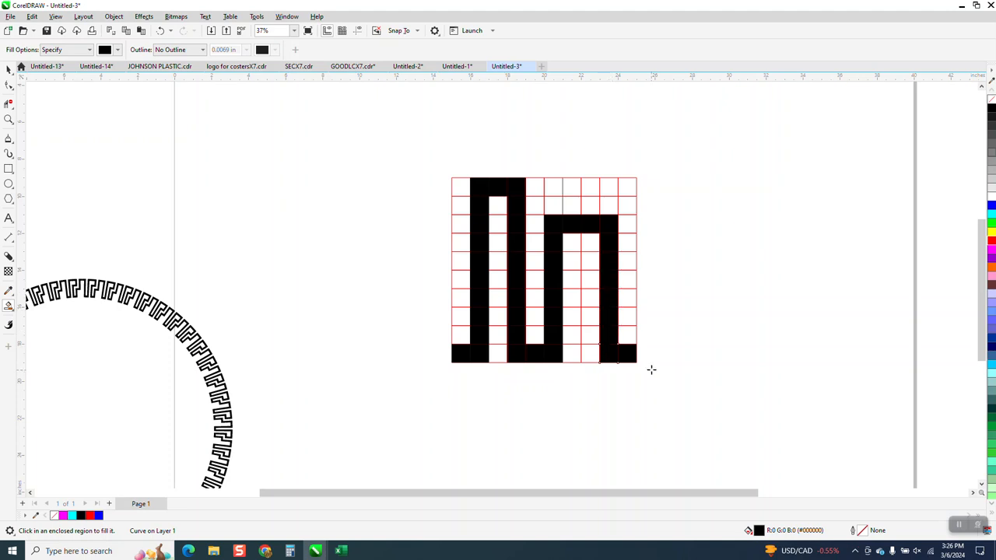
Step: Move the red grid group 15 inches to the right, clear of the black squares
left_click(8, 69)
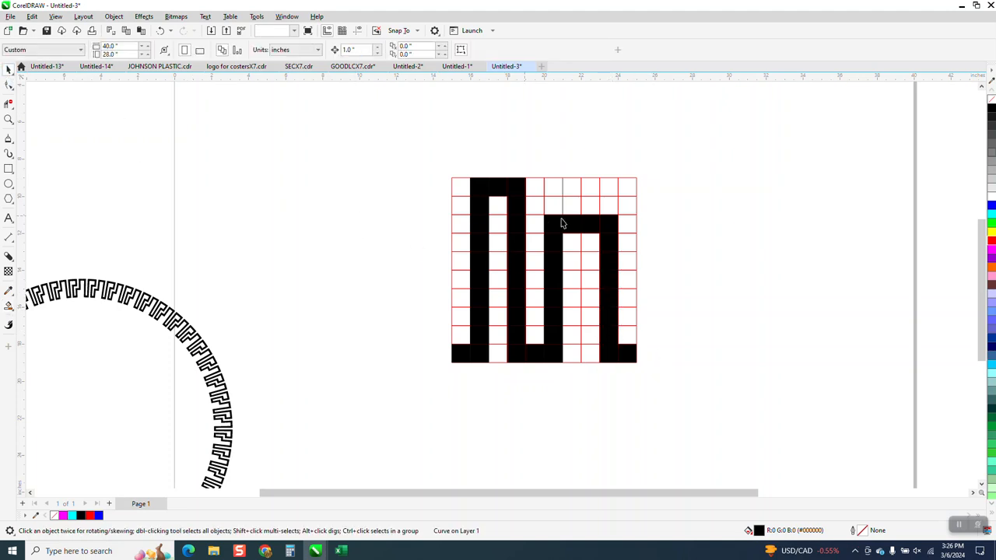
left_click(584, 195)
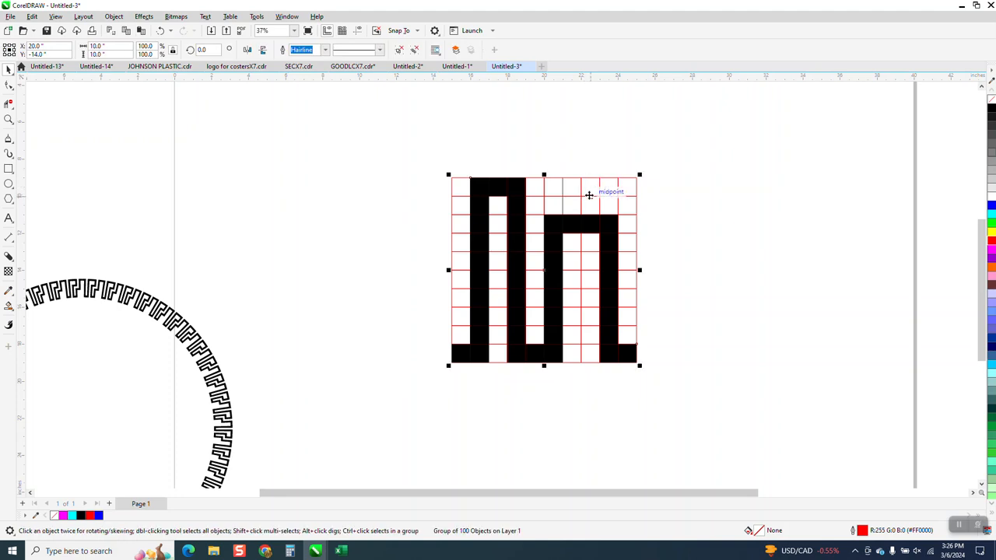
key("Right")
key("Right")
key("Right")
key("Right")
key("Right")
key("Right")
key("Right")
key("Right")
key("Right")
key("Right")
key("Right")
key("Right")
key("Right")
key("Right")
key("Right")
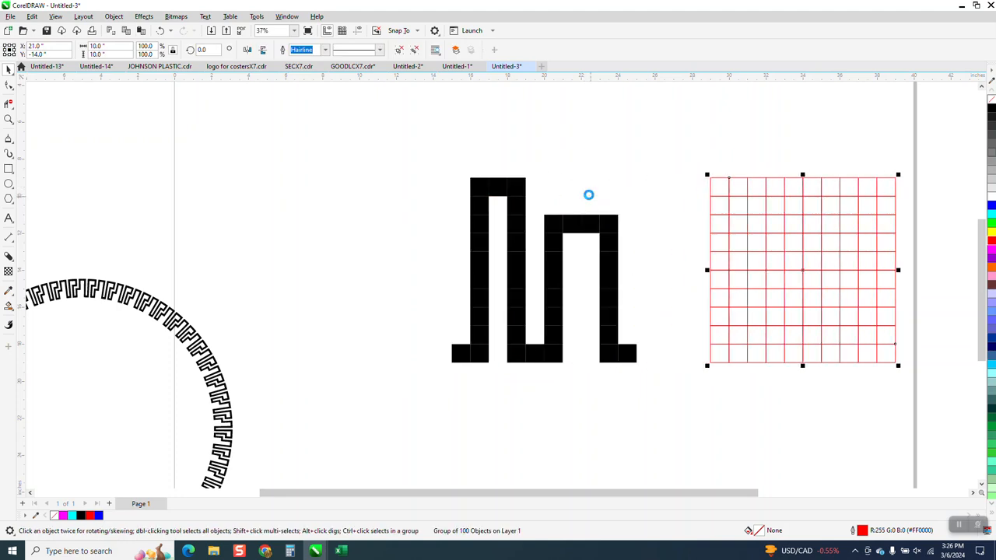
Step: Weld all the black squares into a single Greek key shape
left_click_drag(483, 178, 642, 380)
left_click(159, 30)
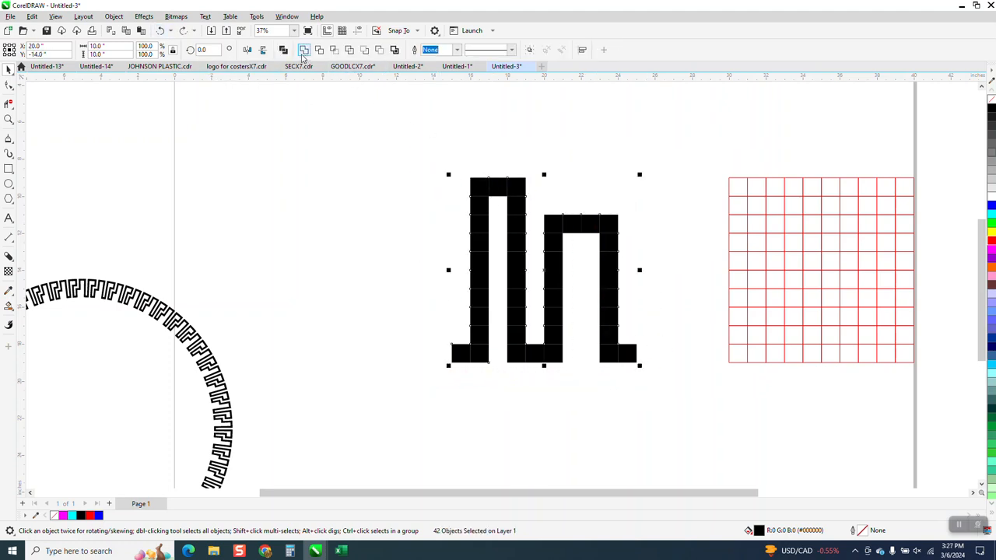
key("ctrl+l")
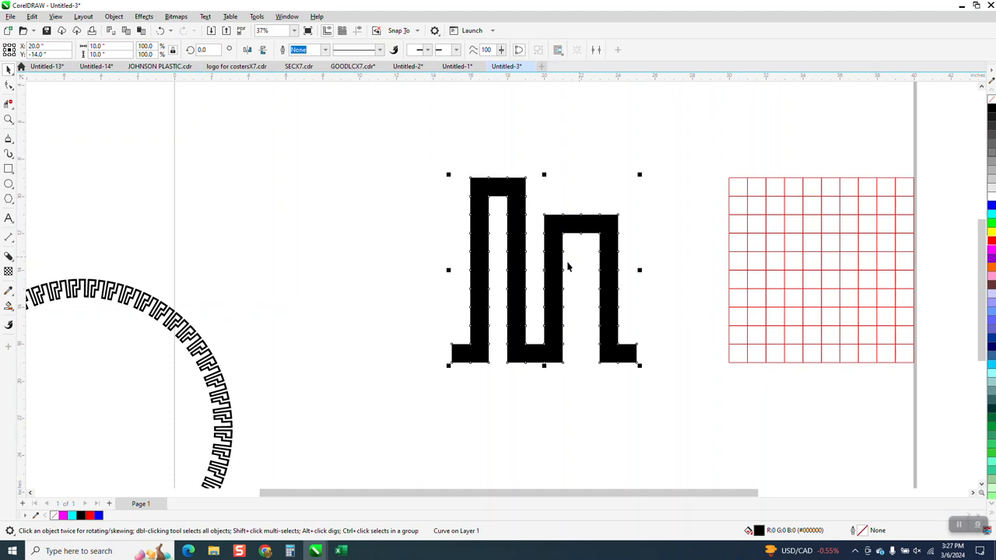
Step: Resize the Greek key shape to 1 inch, and move it and the red grid away from the page centre
left_click(99, 46)
type("1")
key("Return")
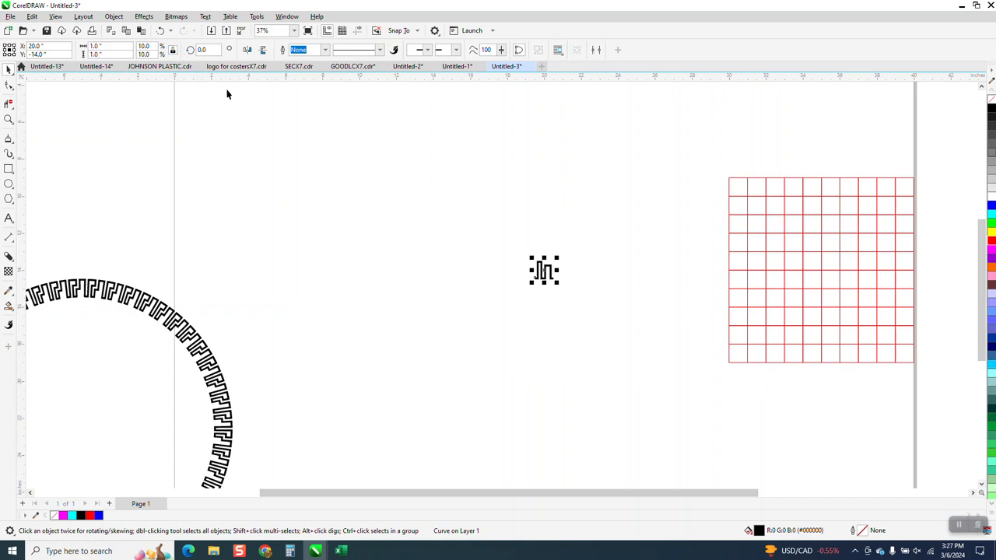
left_click_drag(542, 270, 234, 133)
left_click_drag(819, 259, 961, 247)
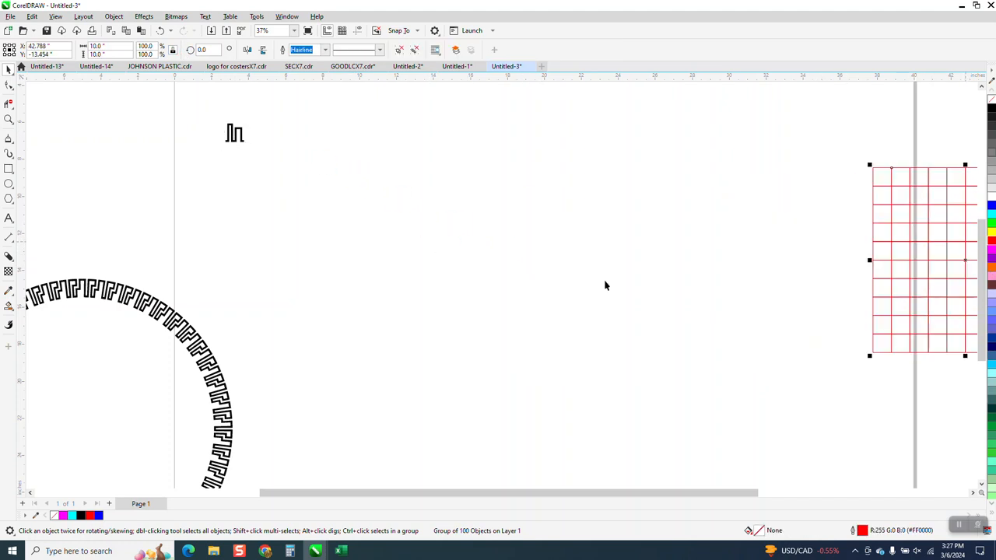
Step: Draw a circle about 12.5 inches in diameter and centre it on the page
left_click(9, 184)
left_click_drag(698, 201, 470, 347)
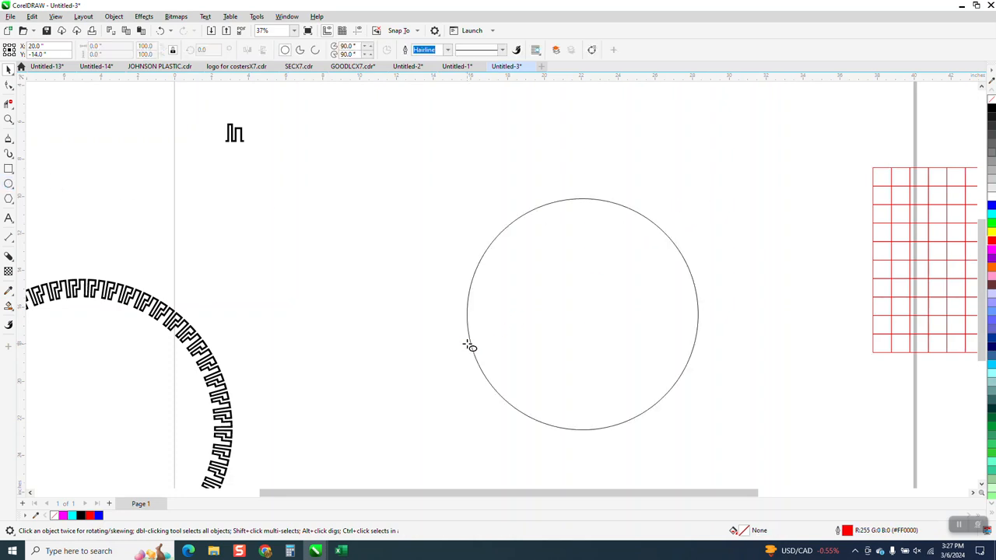
scroll(360, 232, "down", 1)
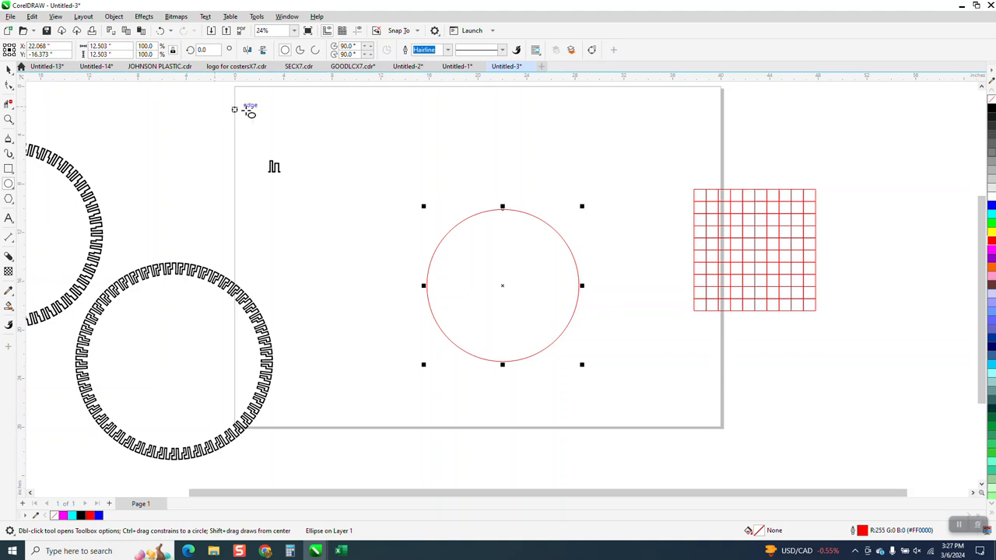
left_click(8, 69)
key("p")
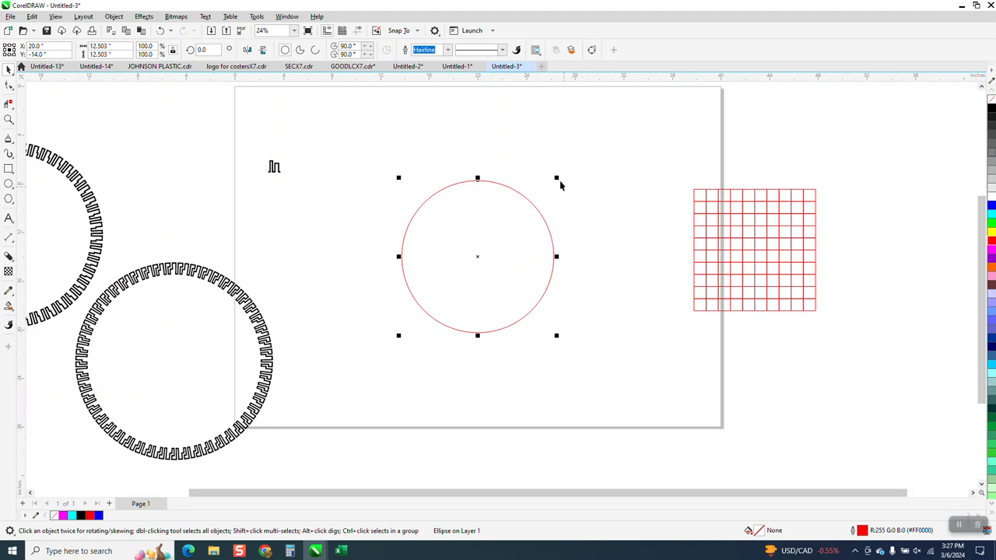
Step: Enlarge the circle about its centre to about 15.65 inches in diameter and convert it to curves
left_click_drag(557, 178, 591, 154)
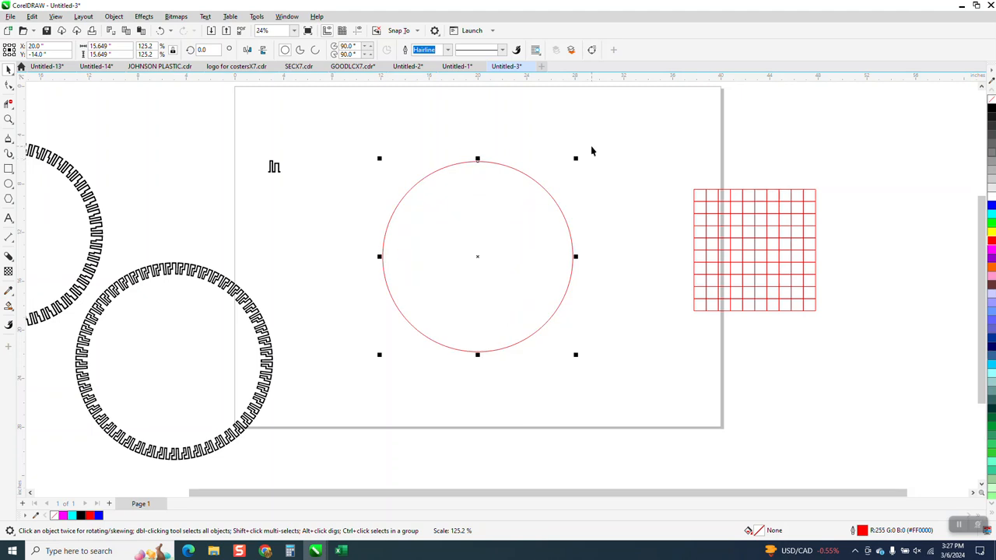
left_click(117, 17)
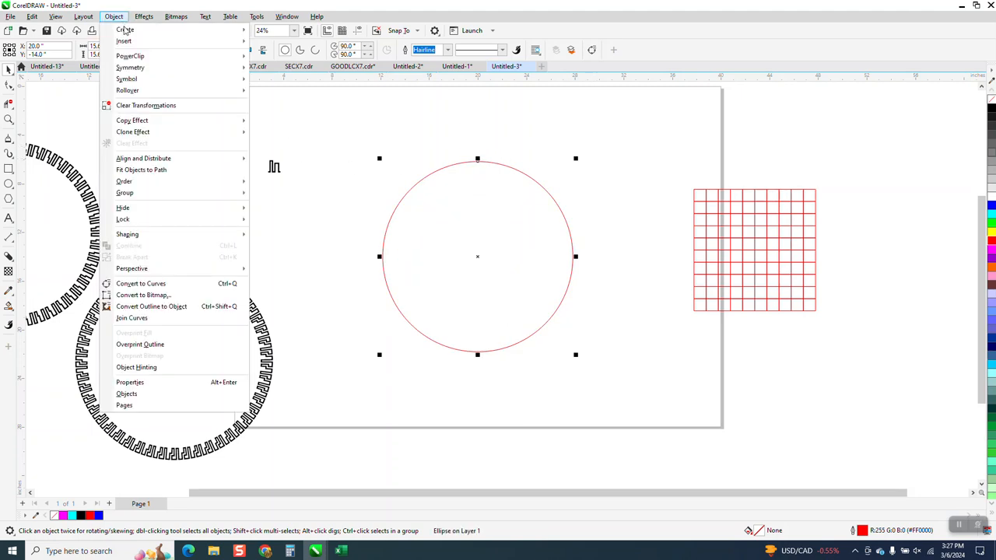
left_click(162, 283)
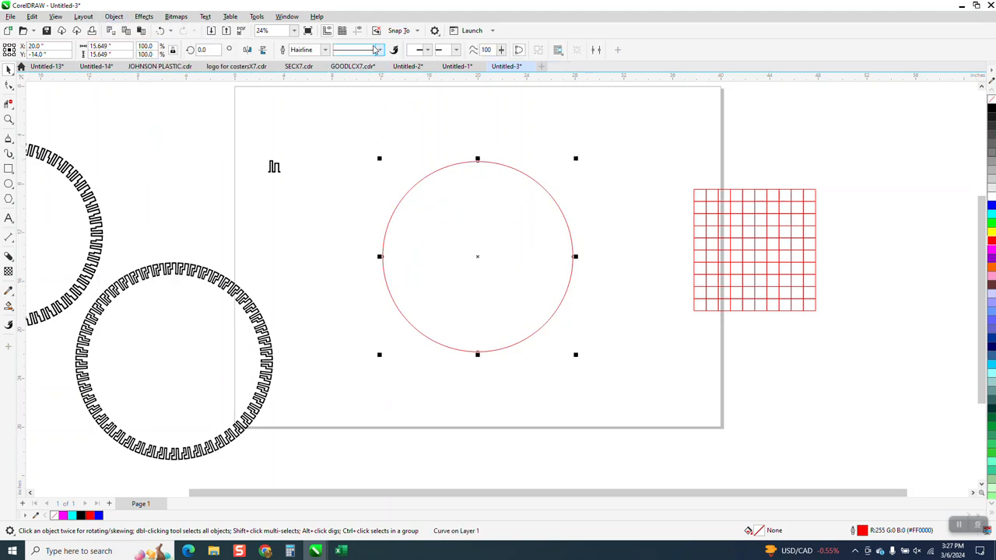
Step: Check the circle's curve length in its object properties
left_click(286, 16)
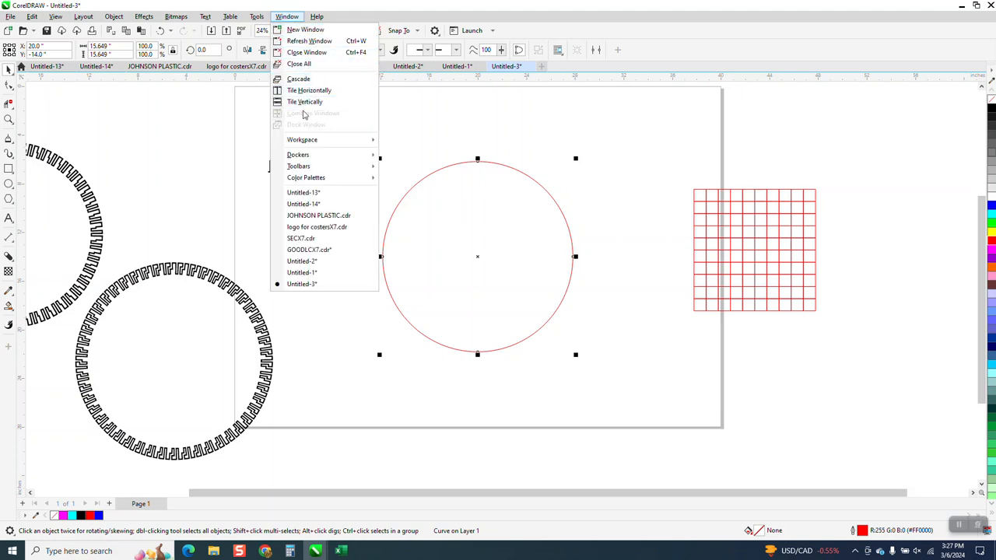
mouse_move(305, 157)
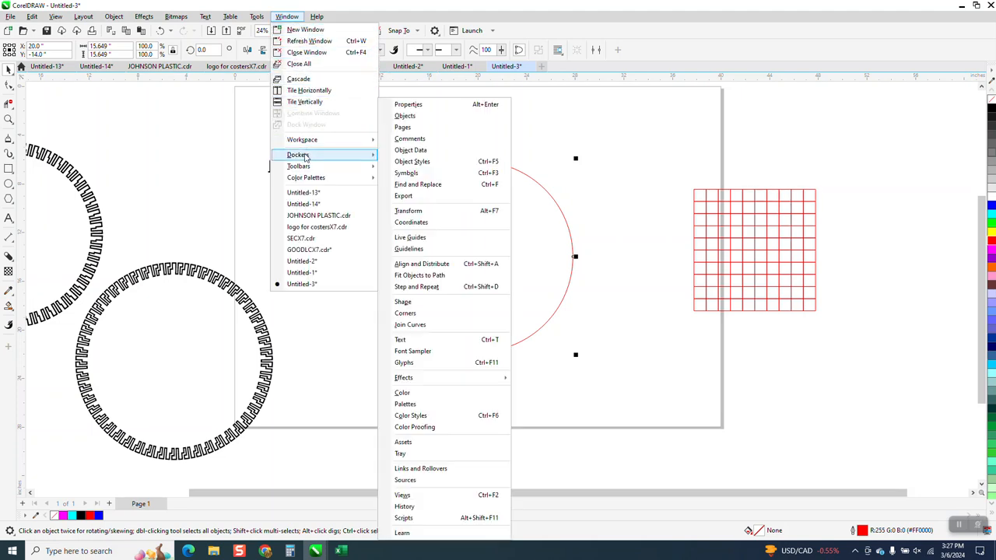
left_click(428, 104)
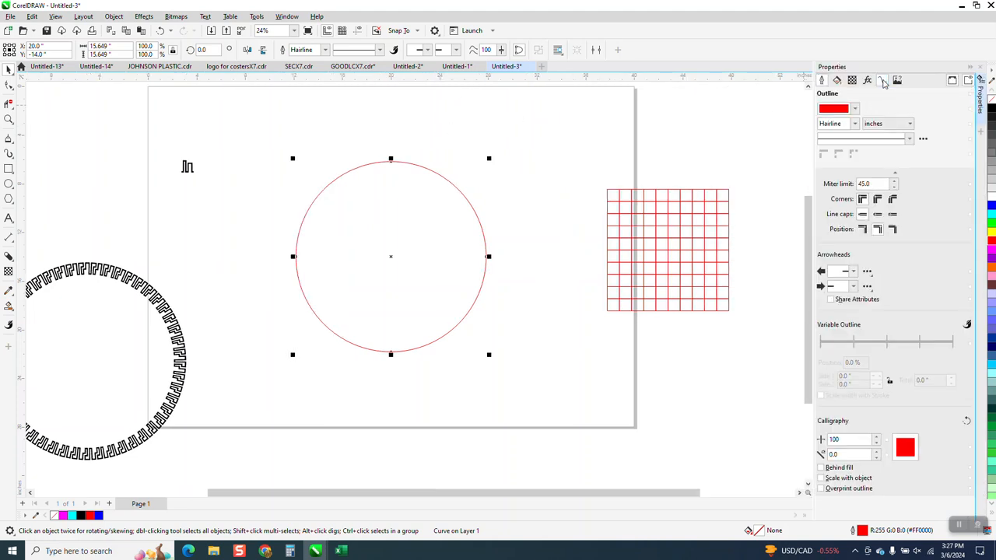
left_click(882, 81)
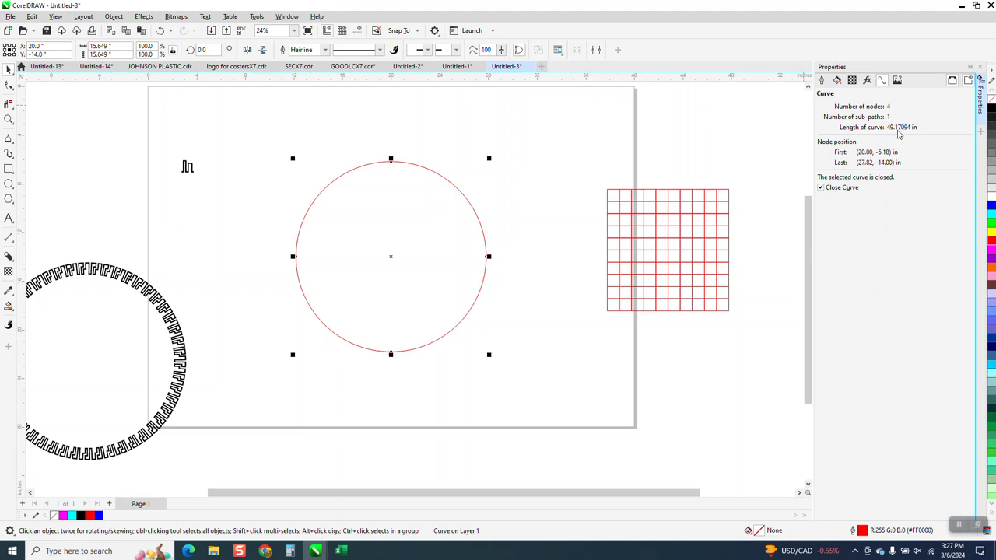
Step: Move the Greek key unit above the circle and make 49 copies of it, each offset 1 inch horizontally
left_click_drag(184, 173, 207, 114)
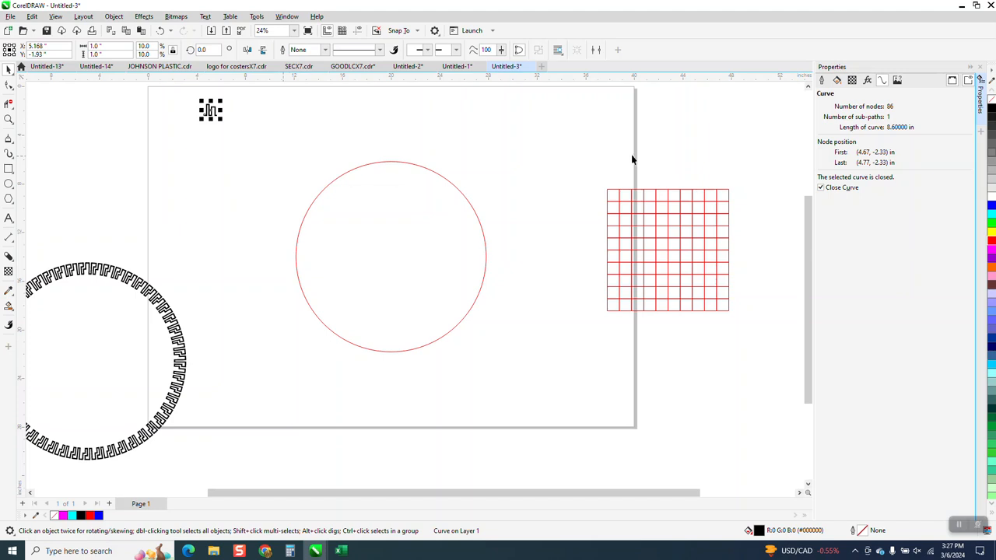
left_click(981, 68)
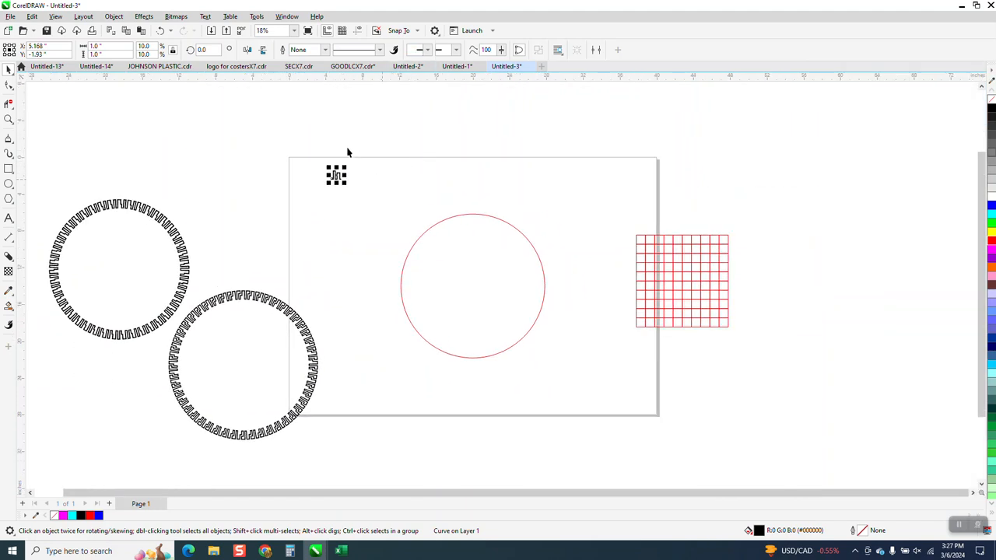
left_click(292, 17)
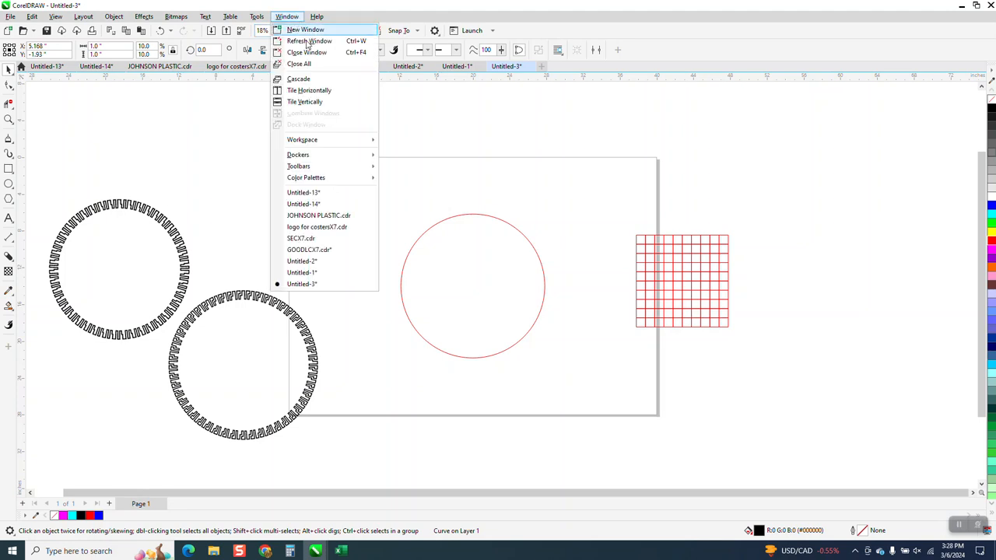
mouse_move(313, 160)
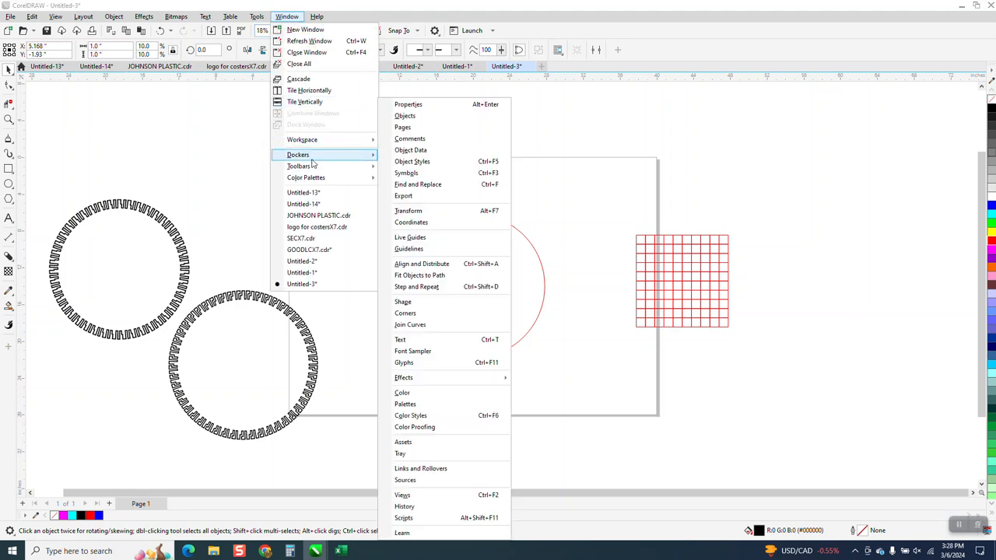
left_click(409, 211)
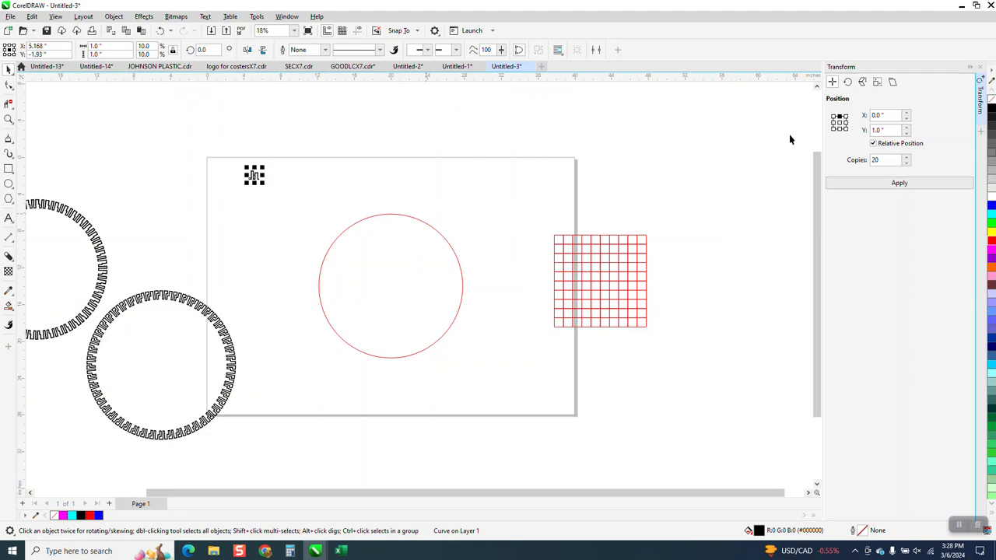
left_click(847, 123)
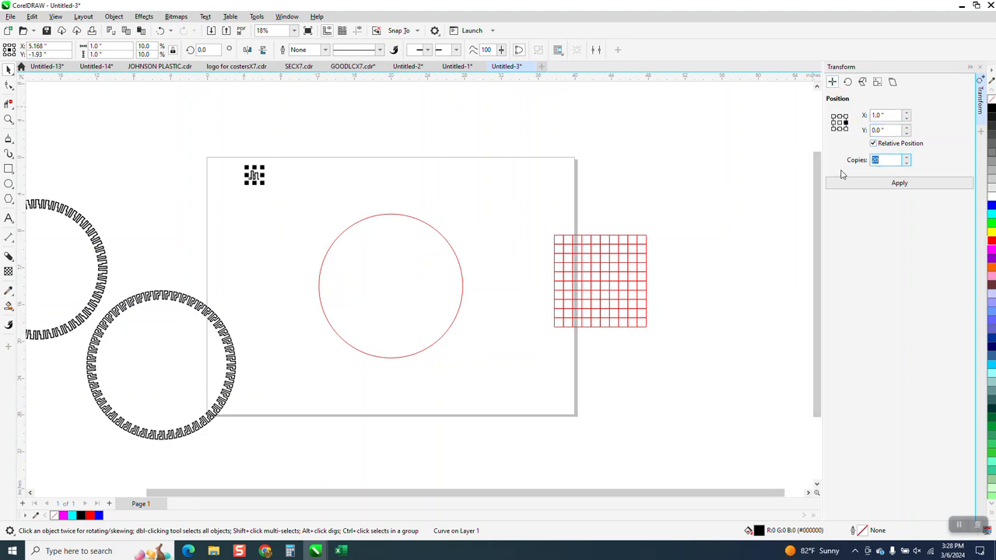
left_click(900, 182)
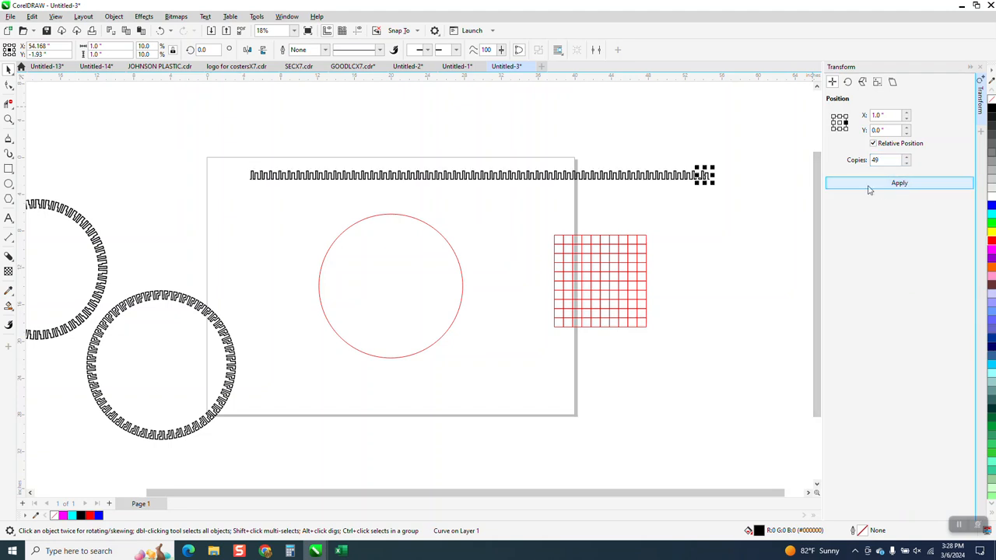
Step: Check how many units the Greek key strip contains and delete the last one at its far end
left_click_drag(215, 165, 755, 200)
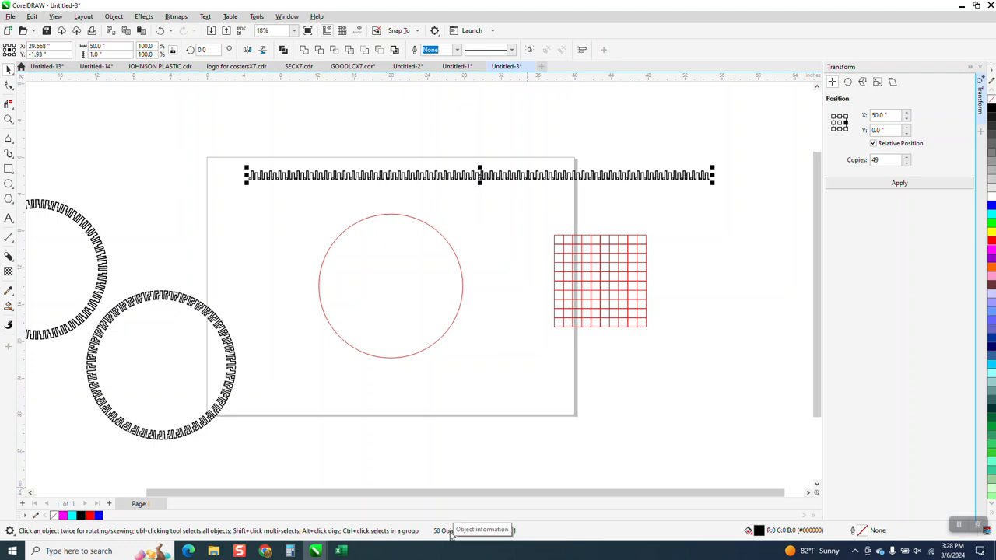
left_click(775, 259)
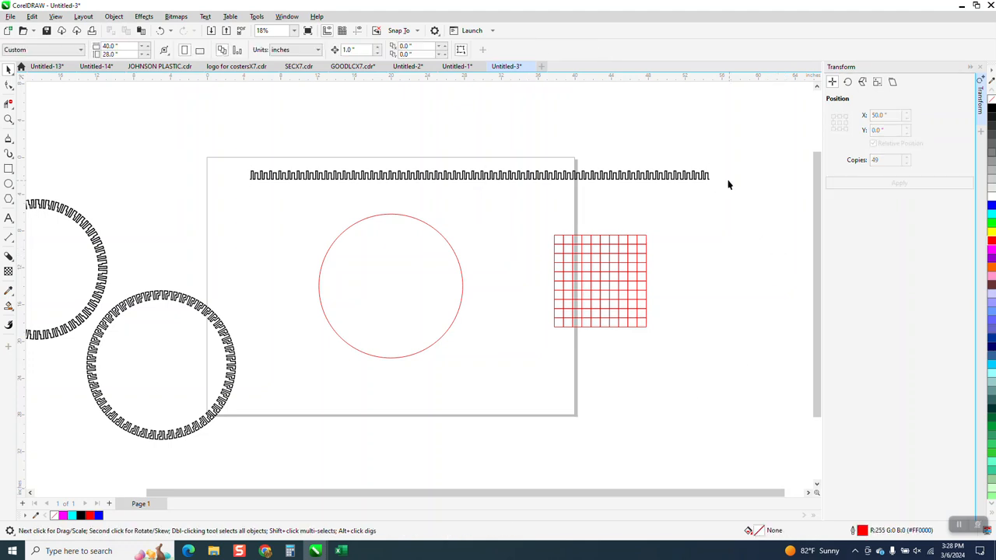
left_click(705, 176)
key("Delete")
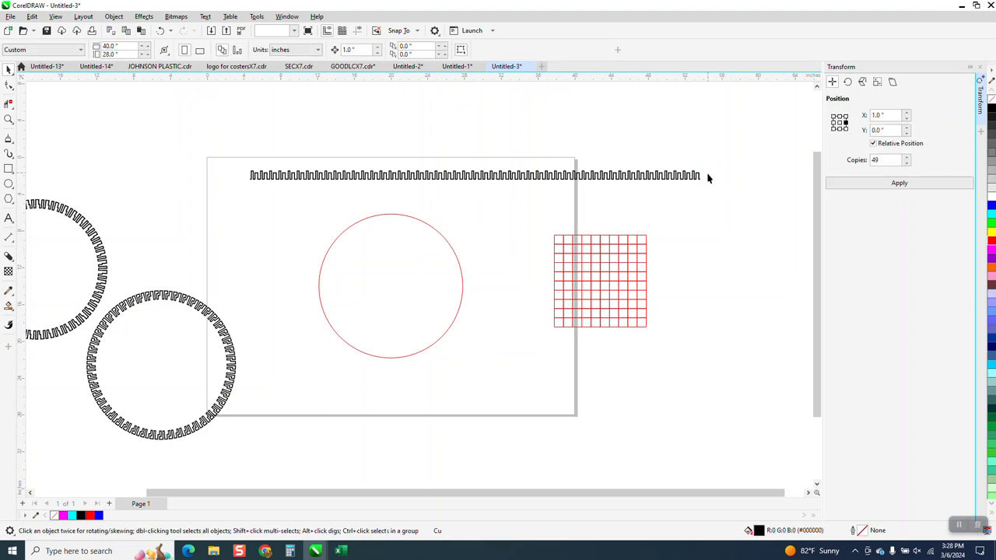
Step: Recheck the red circle's curve length in its object properties
left_click(461, 292)
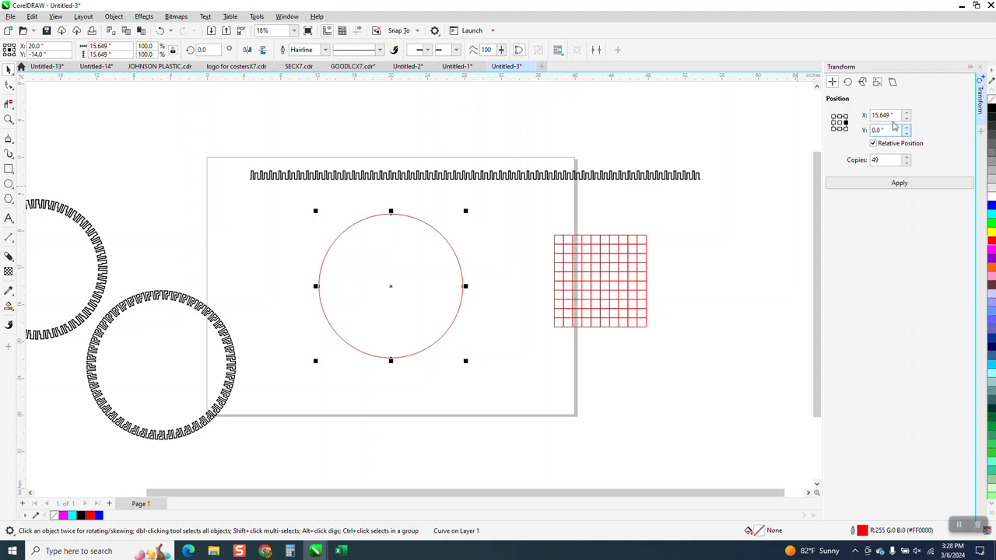
left_click(970, 70)
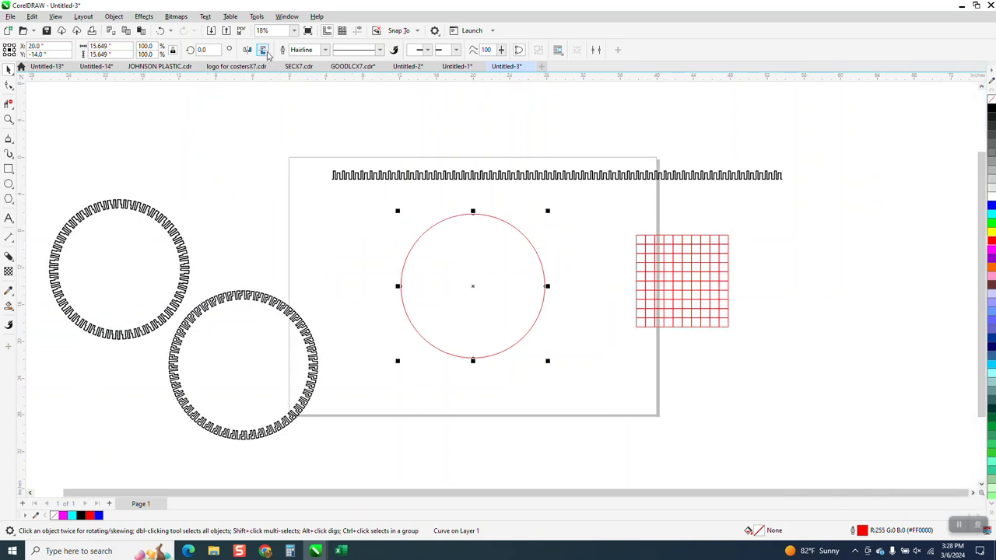
left_click(287, 17)
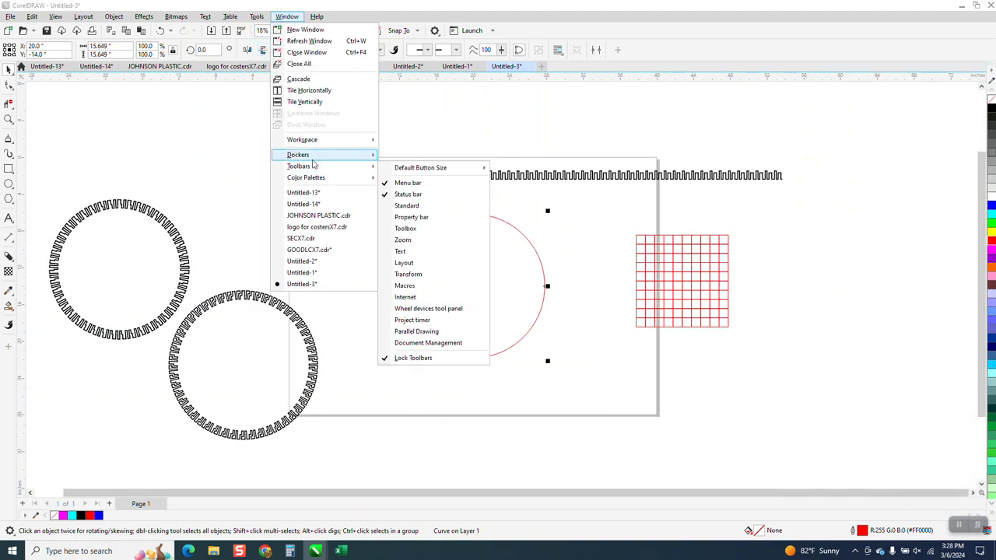
mouse_move(311, 160)
left_click(416, 104)
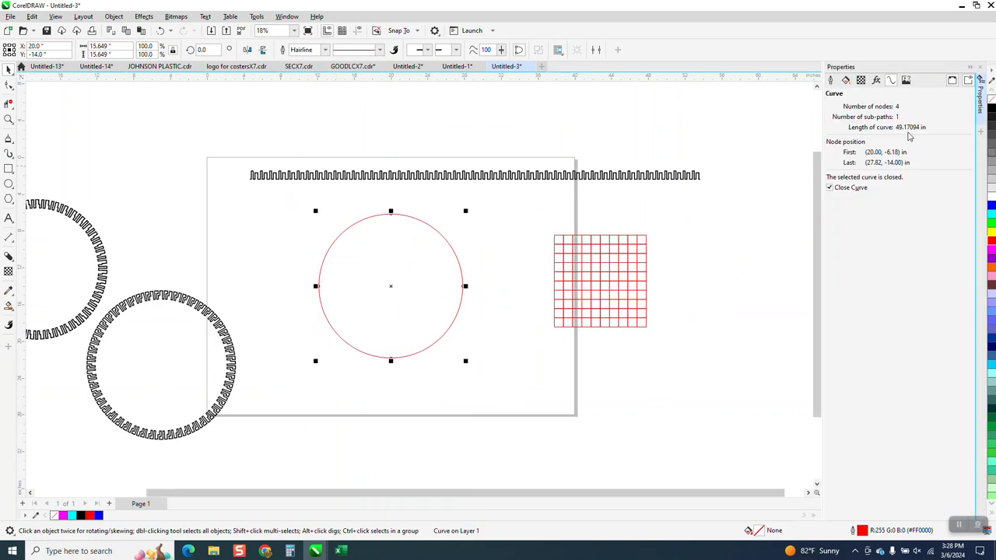
Step: Group all units of the Greek key strip and set the group's width to 49.17 inches
left_click(522, 177)
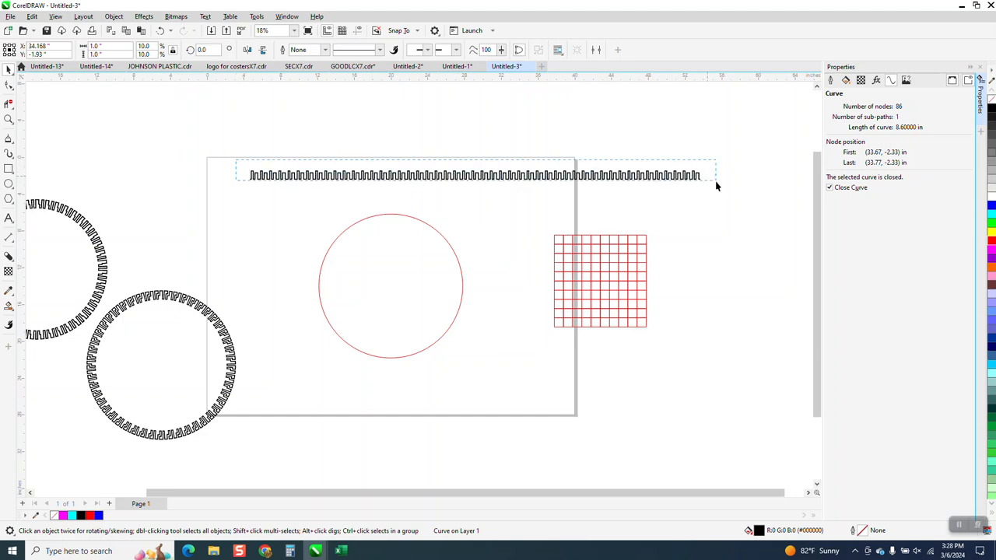
left_click_drag(716, 182, 712, 208)
key("ctrl+g")
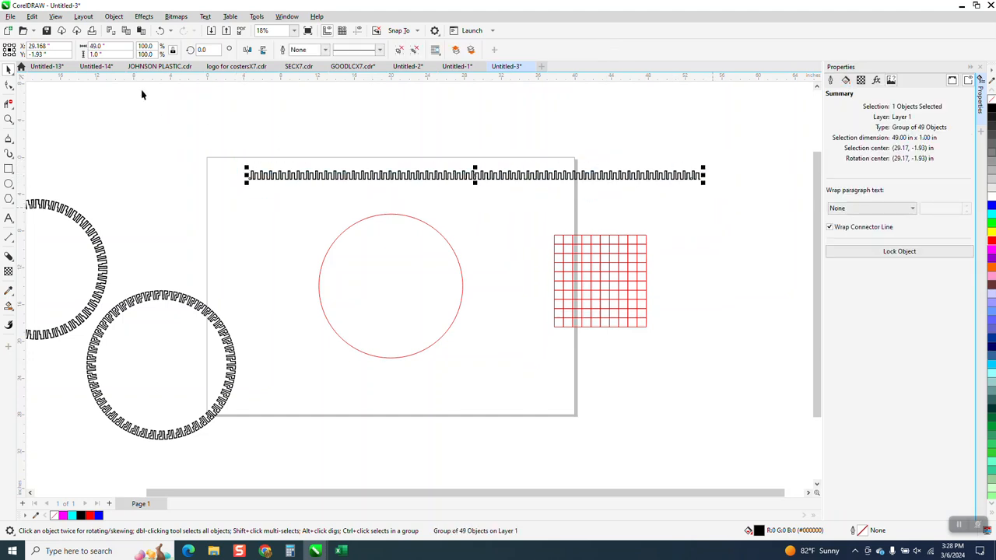
left_click(97, 46)
type("49.17")
key("Return")
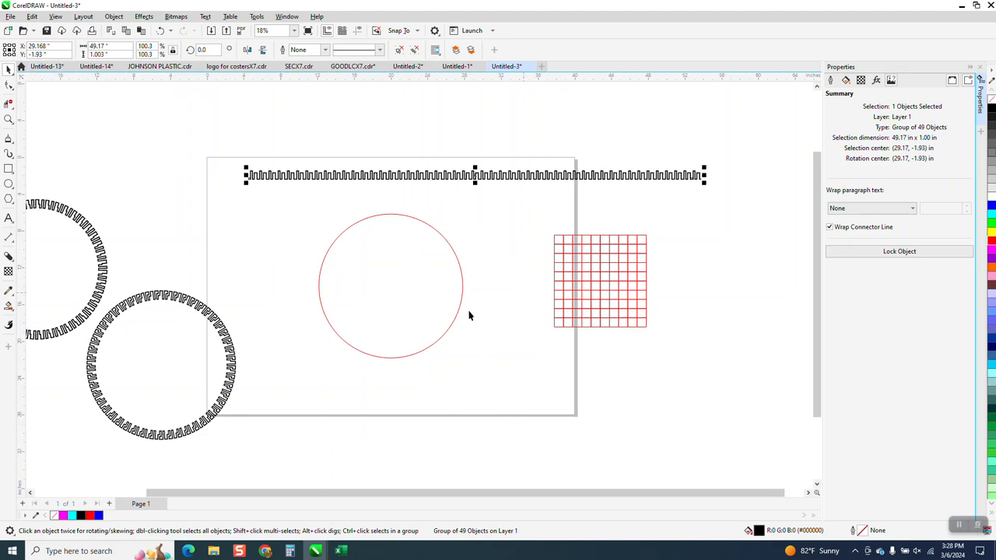
Step: Save the grouped Greek key strip as an Artistic Media brush named wwww
left_click(8, 119)
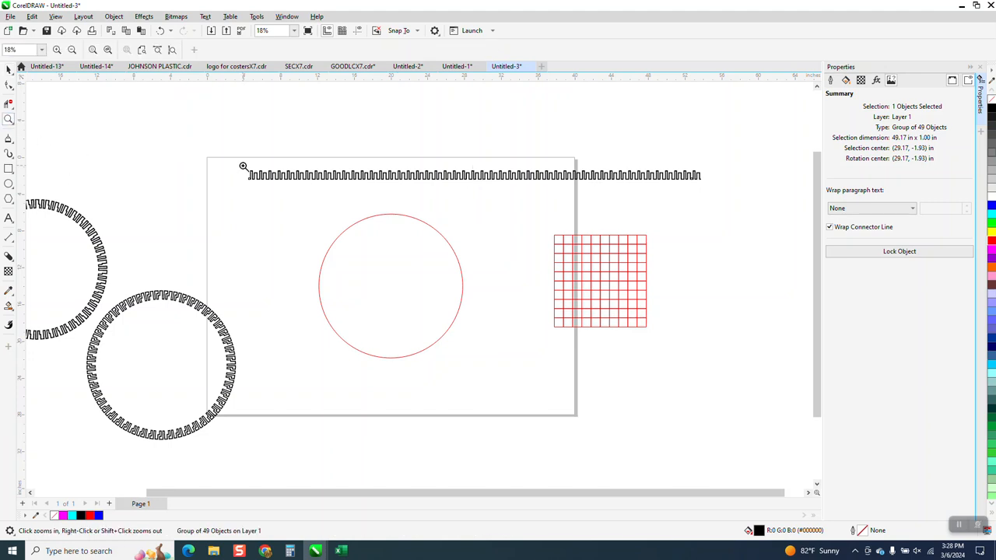
left_click_drag(236, 155, 809, 411)
left_click(9, 68)
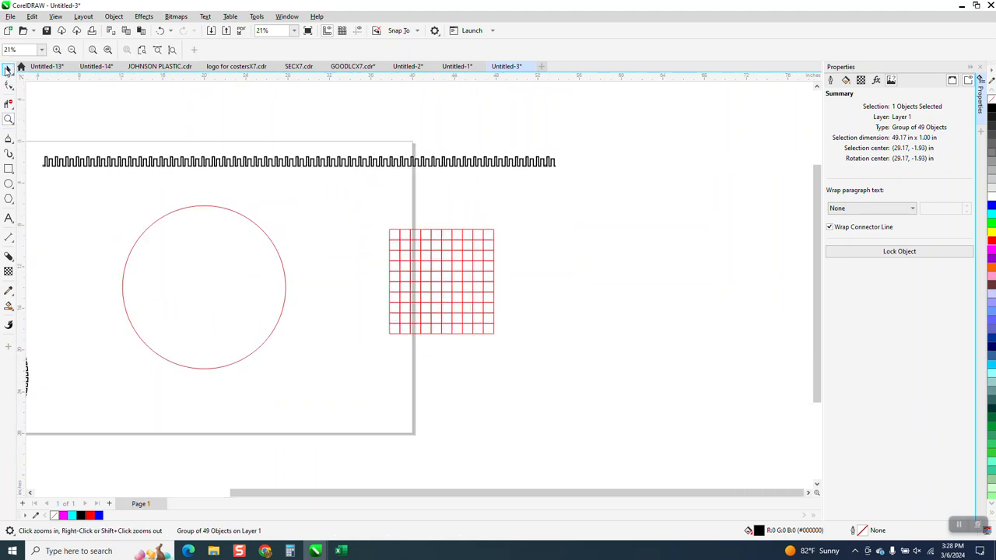
left_click(11, 157)
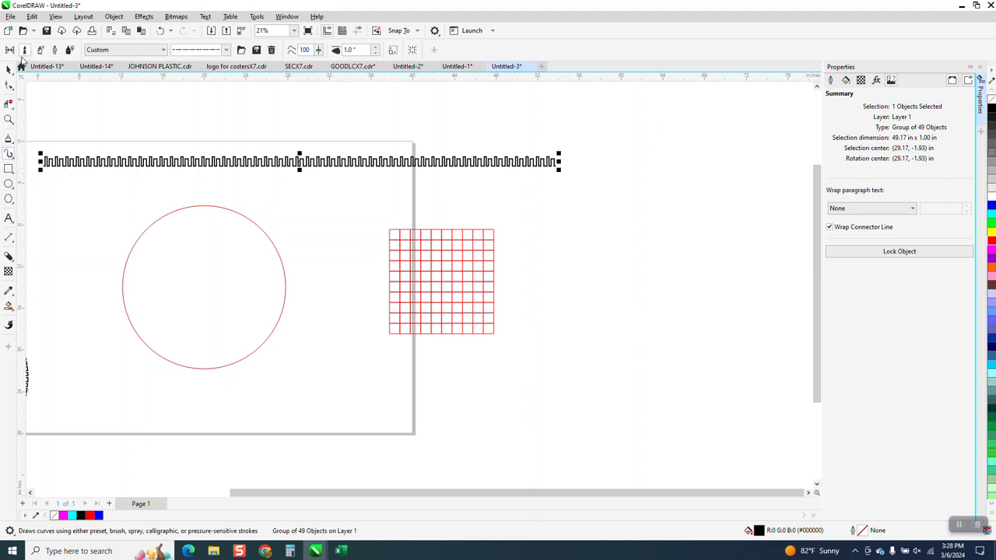
left_click(257, 50)
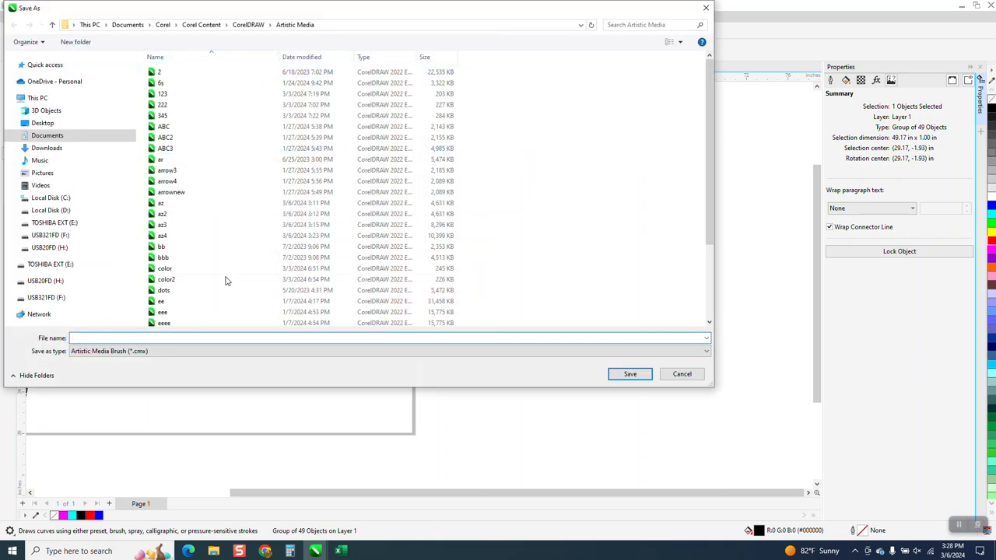
type("wwww")
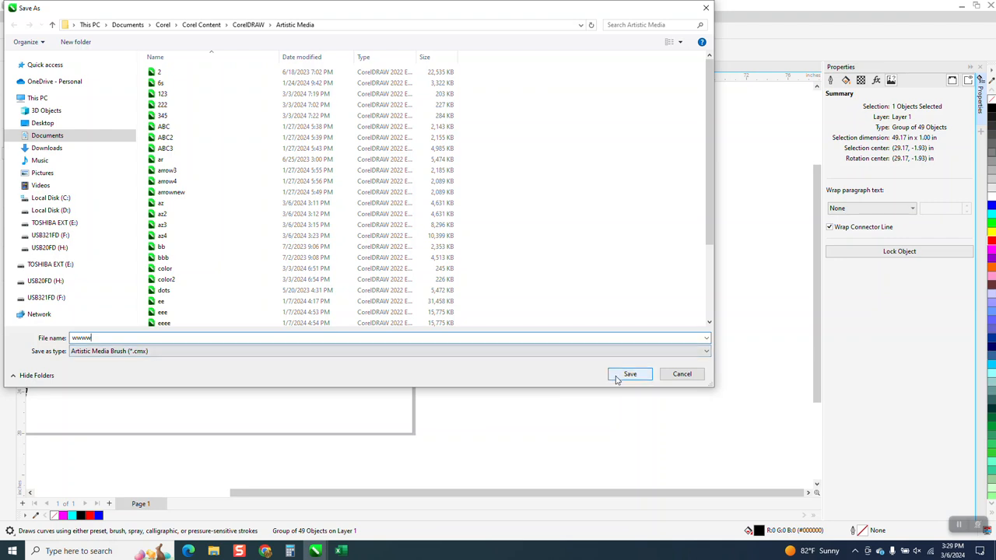
left_click(622, 374)
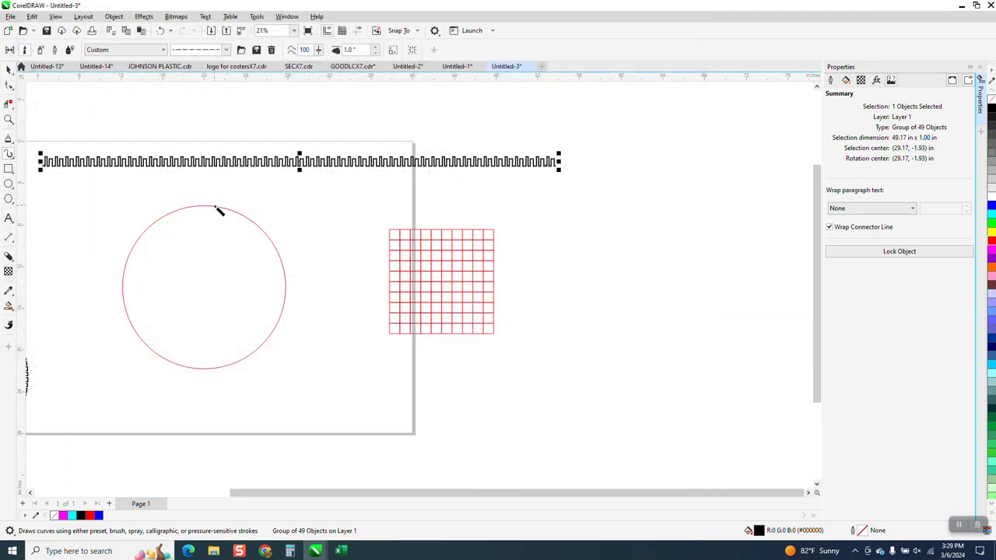
Step: Try the saved Greek key brush on the circle at a 0.99-inch stroke width, and undo it
left_click(219, 212)
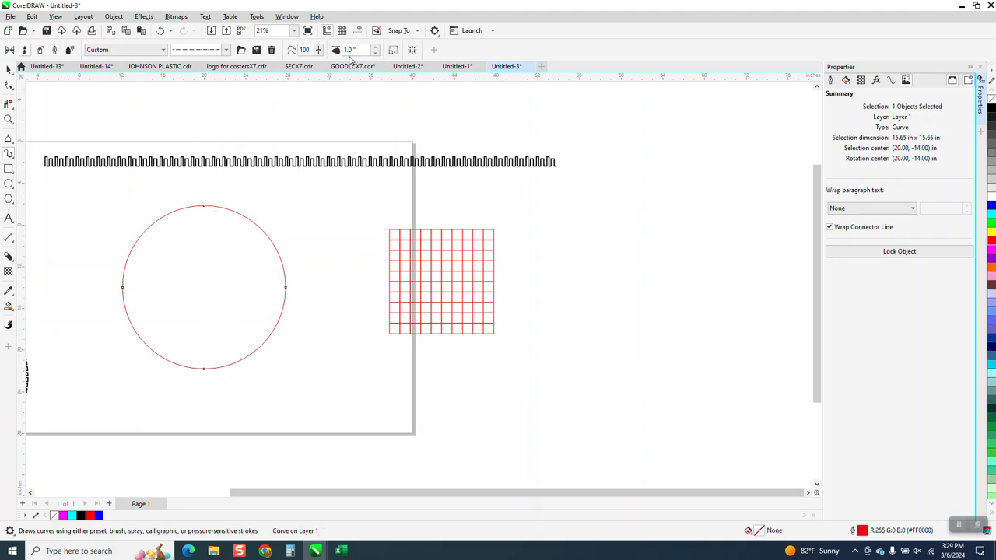
left_click(375, 53)
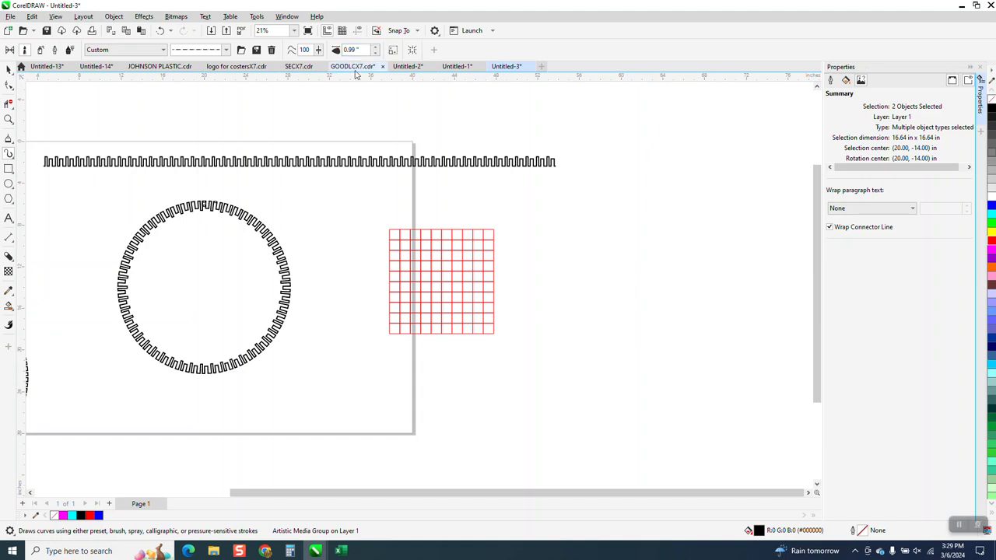
key("z")
left_click_drag(118, 187, 311, 250)
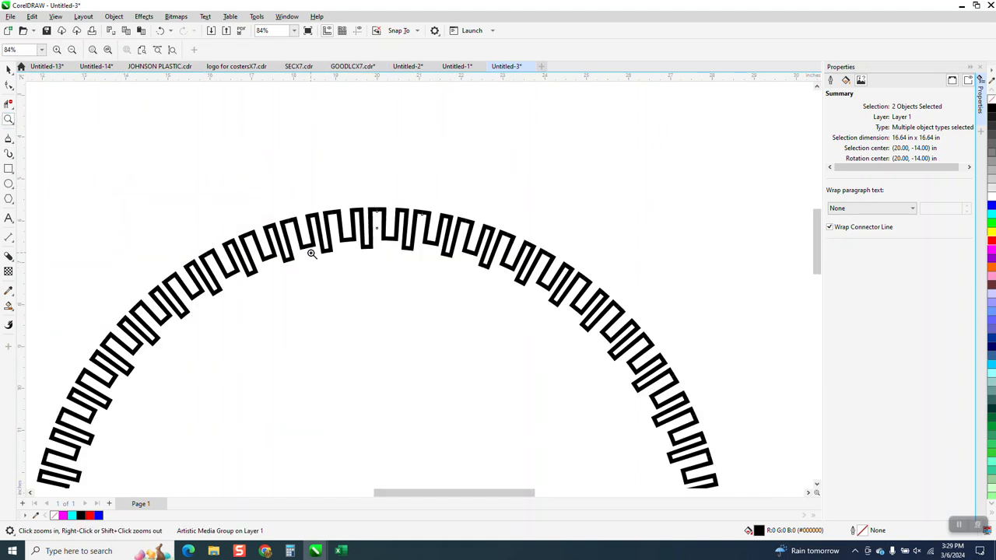
scroll(308, 253, "down", 1)
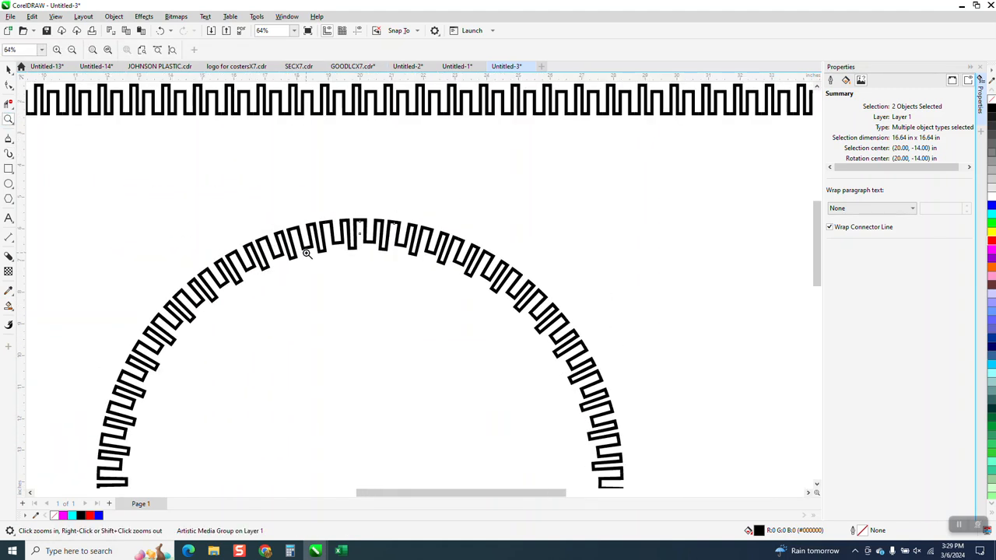
scroll(307, 253, "down", 1)
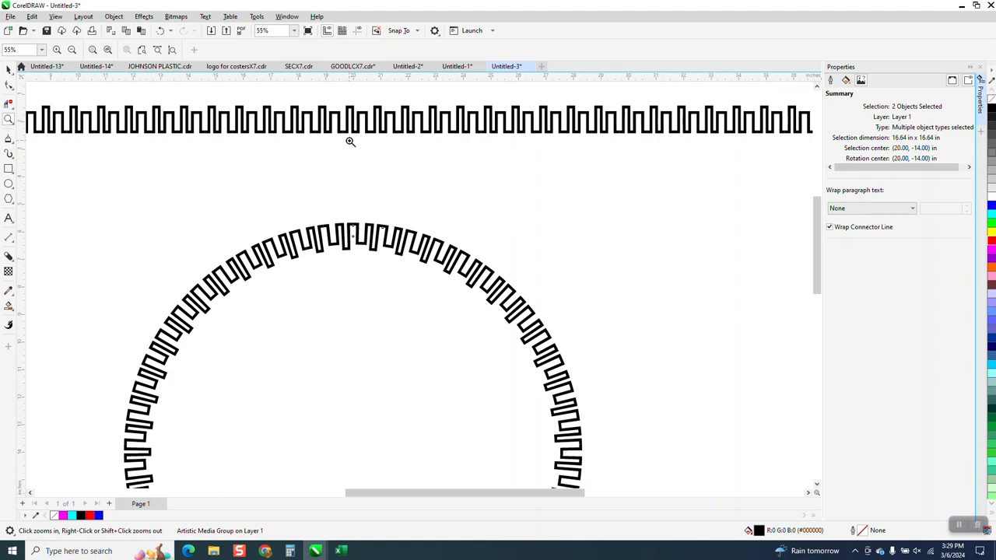
scroll(351, 142, "down", 2)
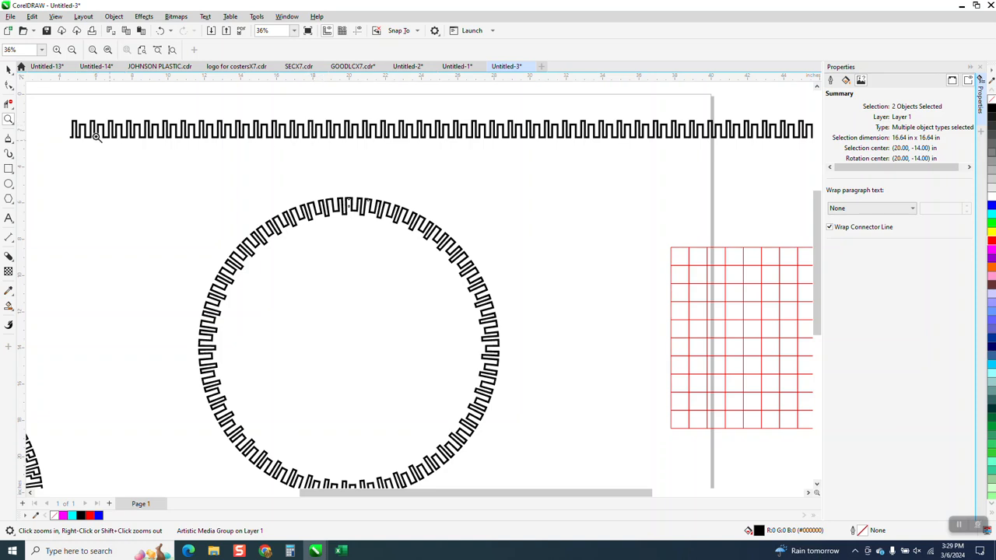
left_click(159, 31)
scroll(220, 144, "down", 1)
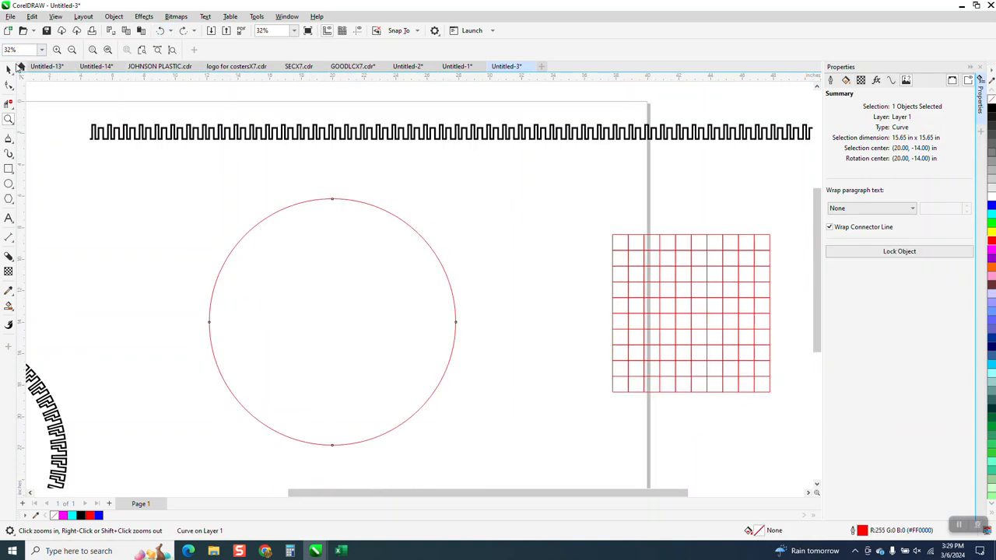
Step: Nudge the Greek key strip slightly down and towards the page's left edge, and mirror it vertically
left_click(8, 68)
left_click_drag(325, 137, 306, 149)
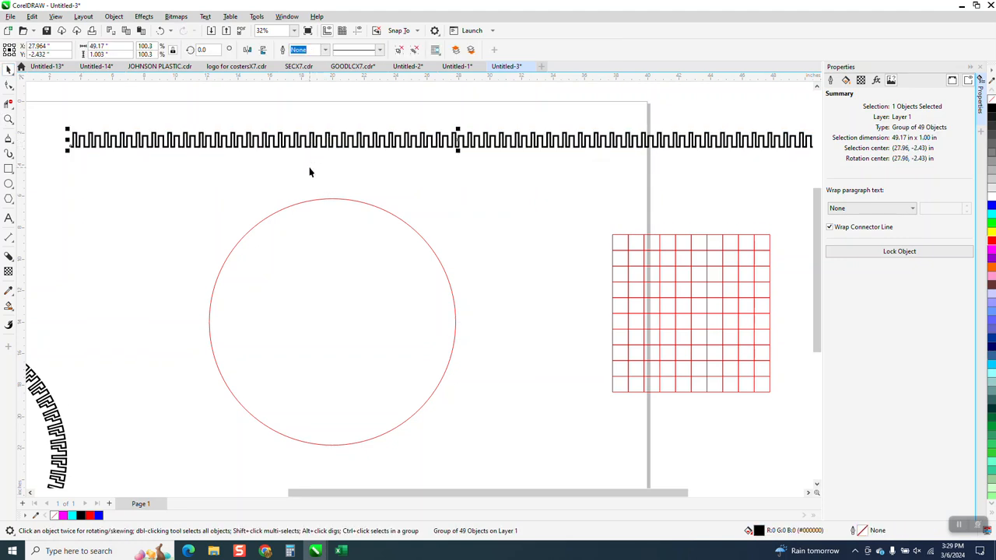
left_click(264, 50)
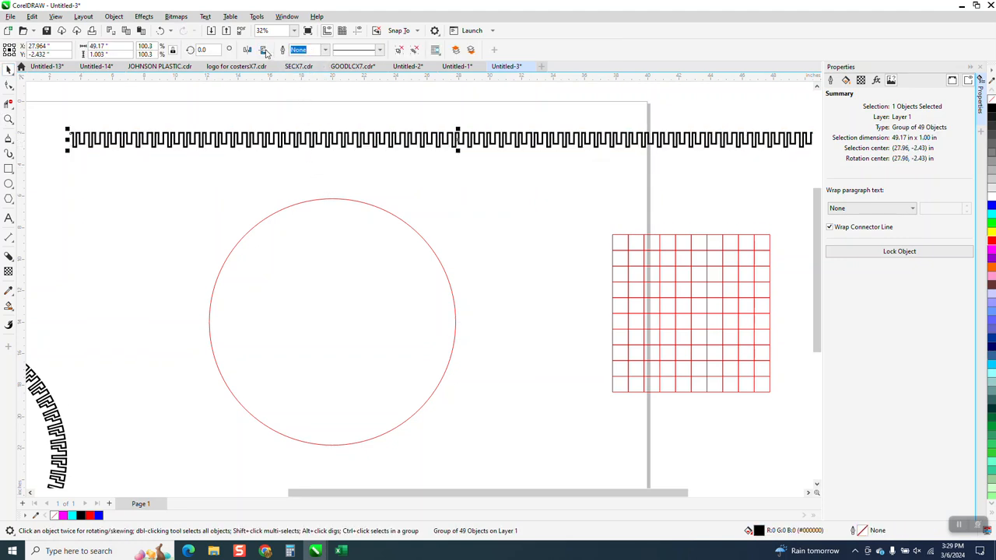
Step: Save the mirrored Greek key strip as an Artistic Media brush named wwwq
left_click(9, 151)
left_click(31, 138)
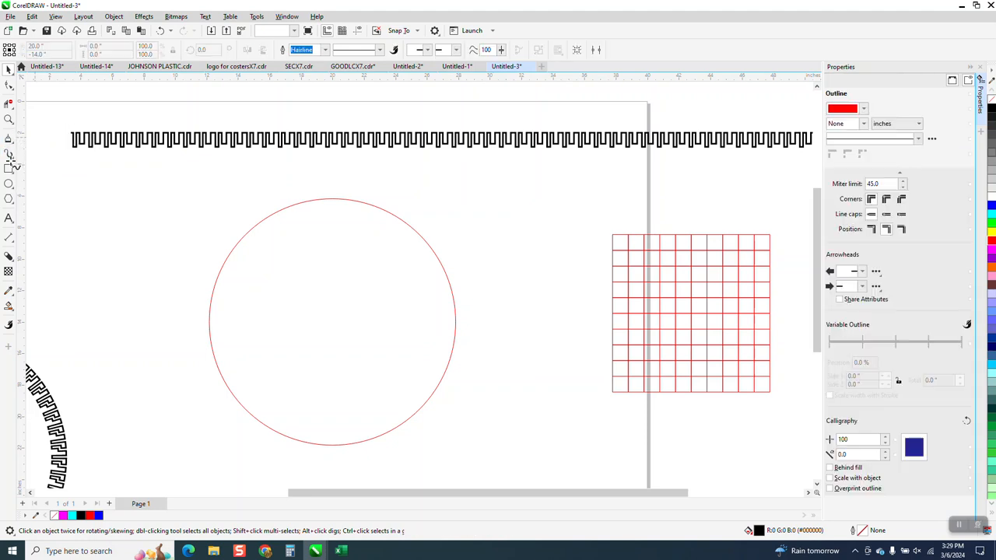
left_click(14, 162)
left_click(59, 152)
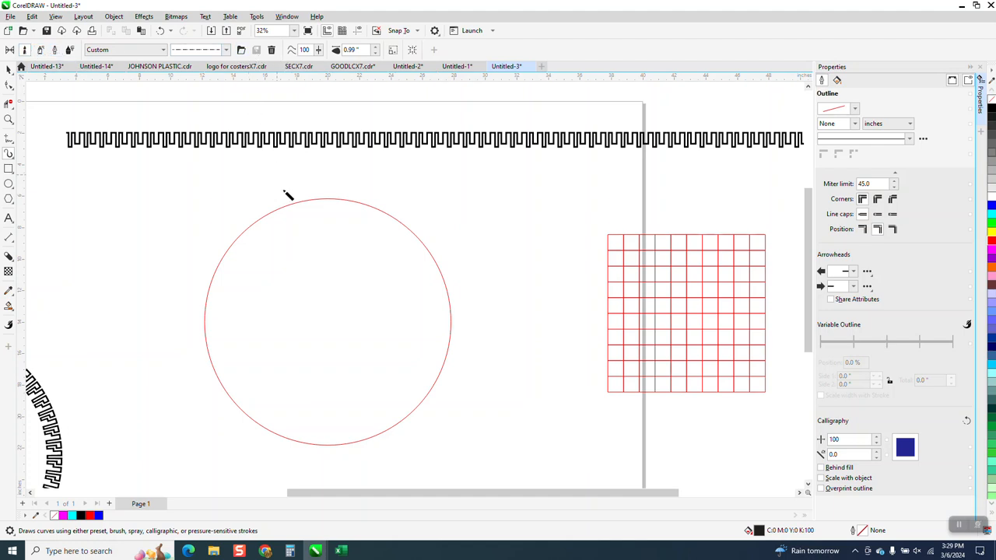
left_click(296, 143)
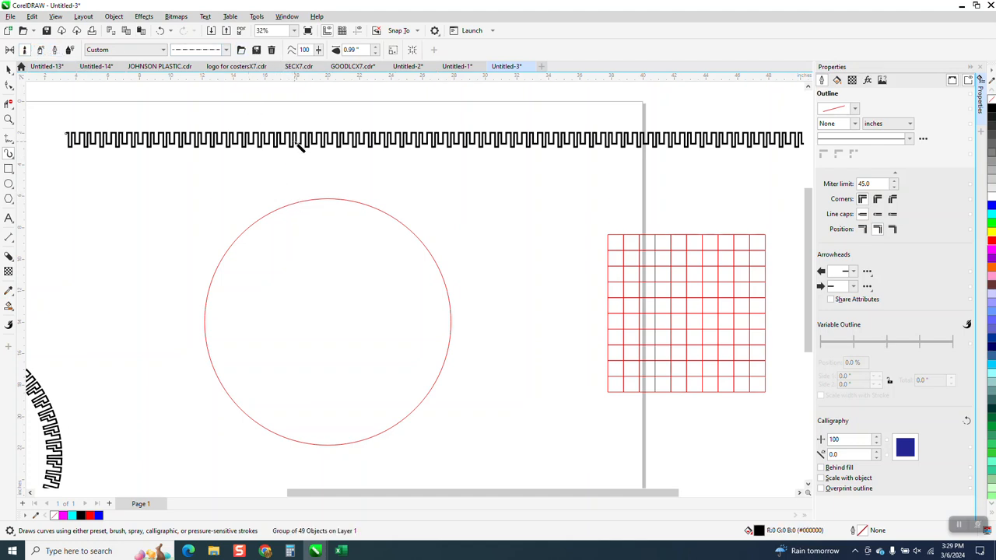
left_click(256, 50)
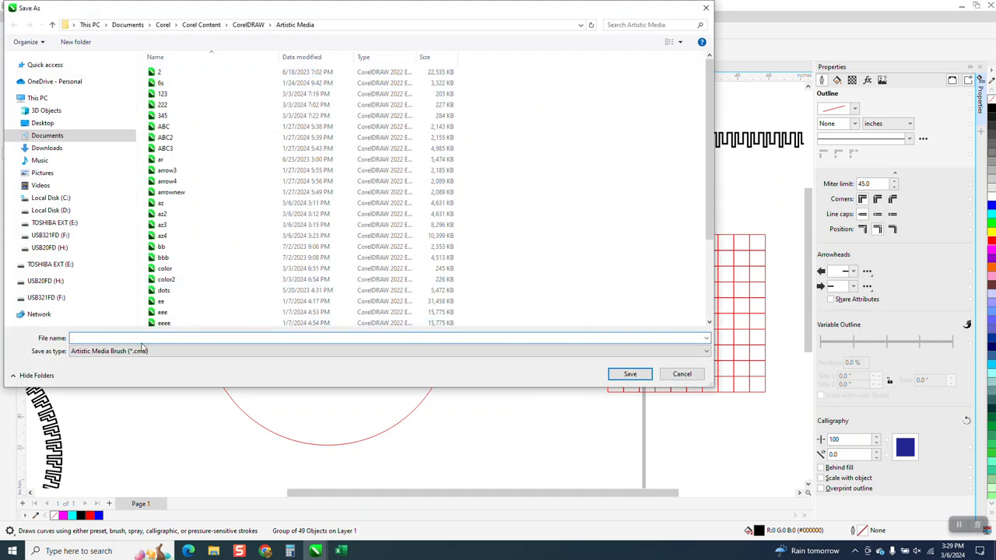
type("wwwq")
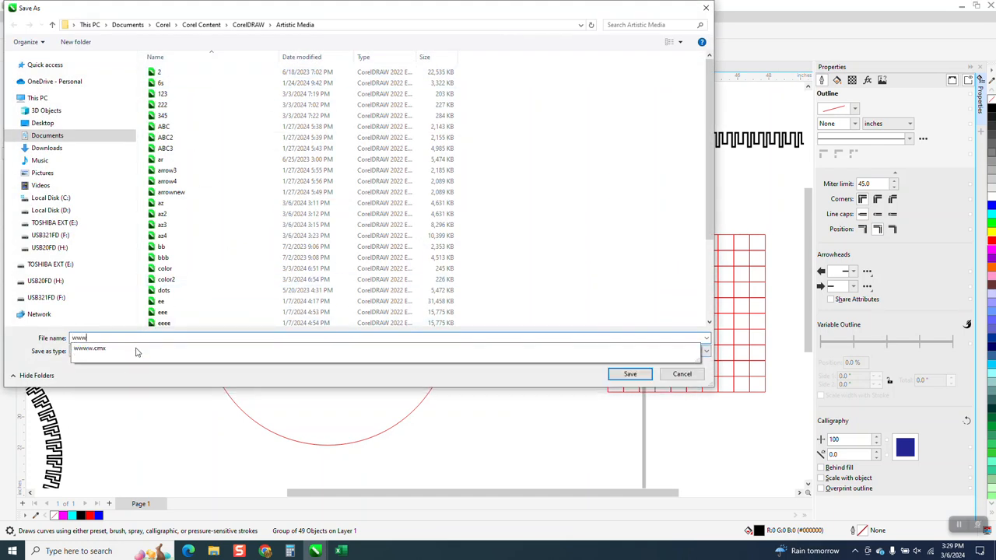
left_click(622, 374)
Step: Apply the saved Greek key brush to the red circle with a 1.0-inch stroke width
left_click(341, 200)
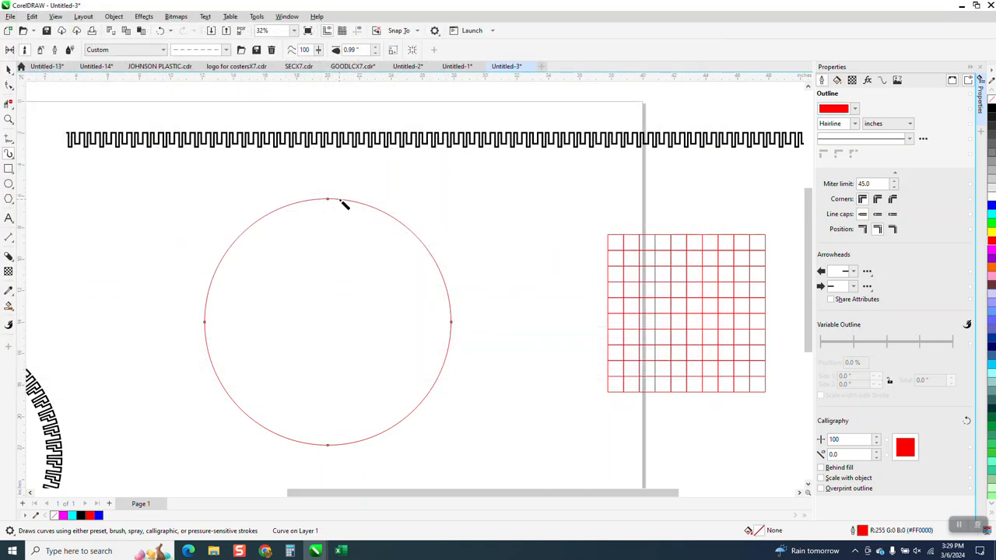
left_click(376, 48)
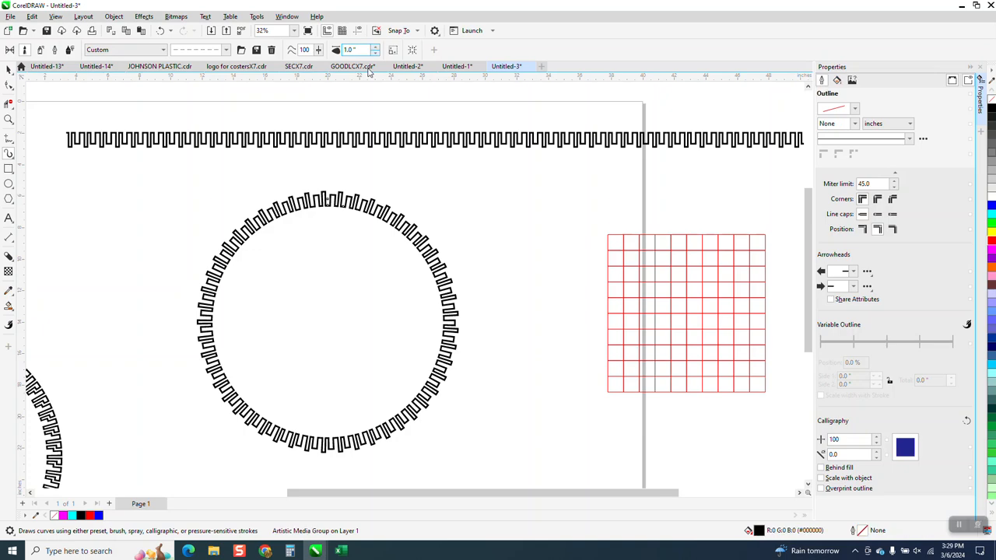
Step: Examine the circular border's inner edge up close, checking the seams where adjoining Greek key units meet
left_click(8, 119)
left_click_drag(252, 200, 402, 262)
scroll(401, 271, "down", 4)
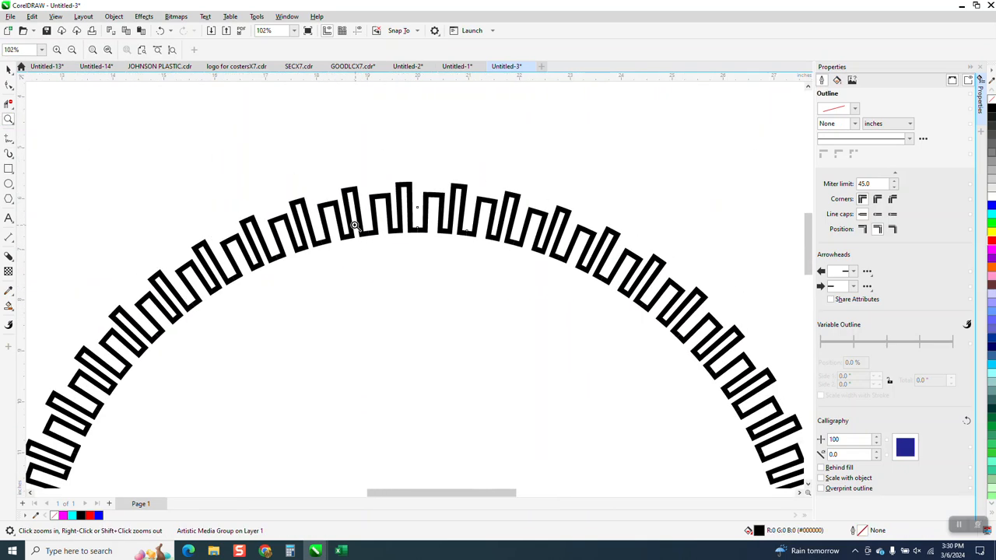
scroll(401, 159, "down", 3)
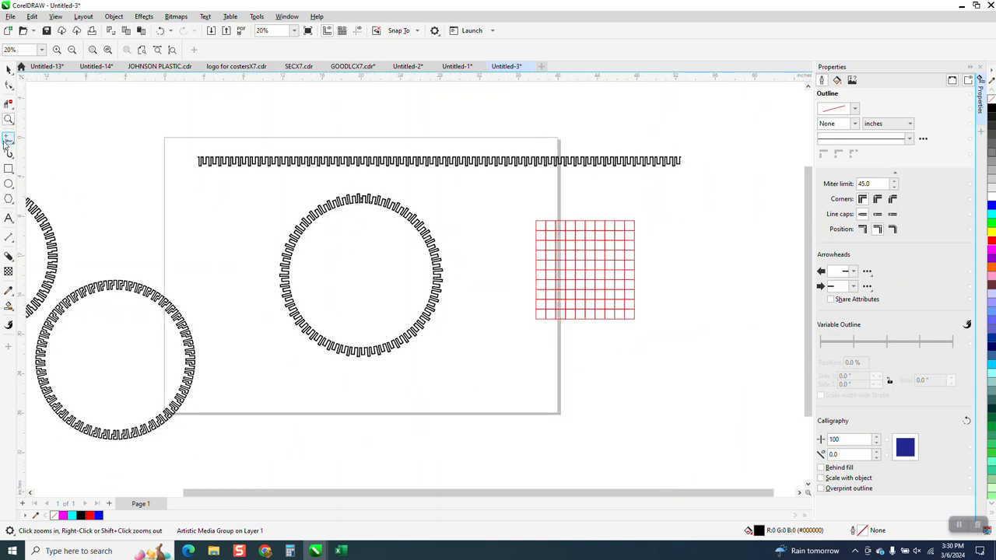
left_click_drag(357, 198, 401, 226)
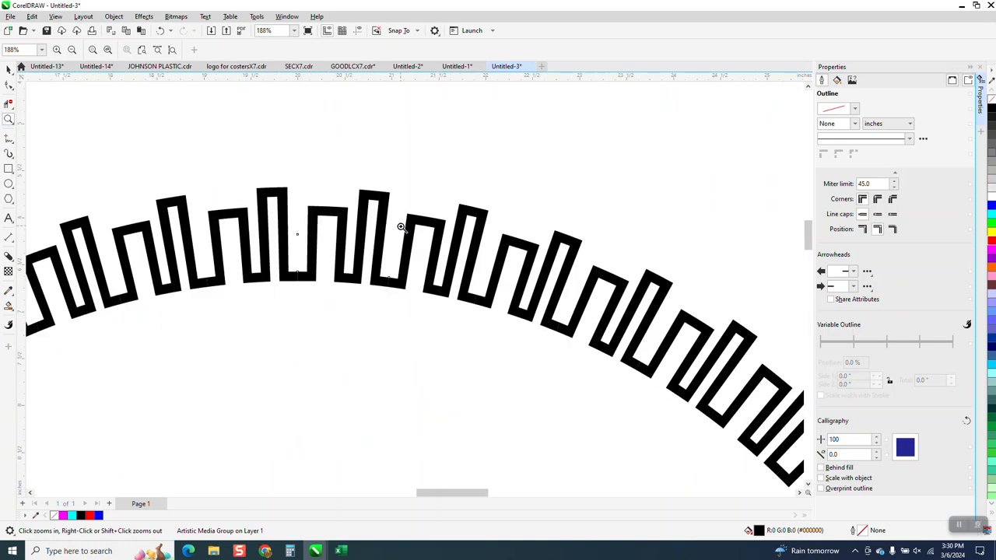
left_click_drag(276, 257, 349, 288)
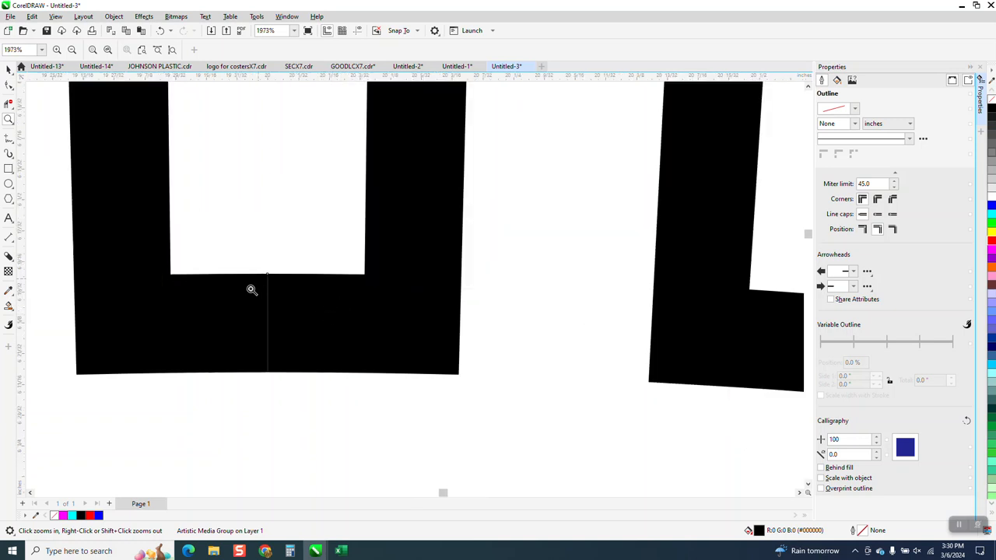
scroll(620, 331, "down", 1)
scroll(704, 331, "down", 3)
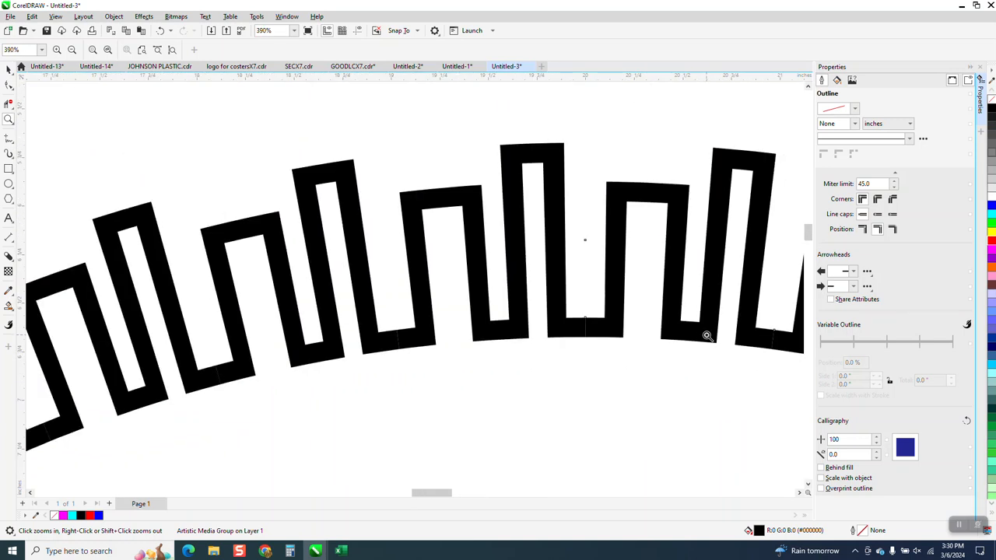
left_click_drag(746, 325, 802, 357)
scroll(560, 312, "down", 2)
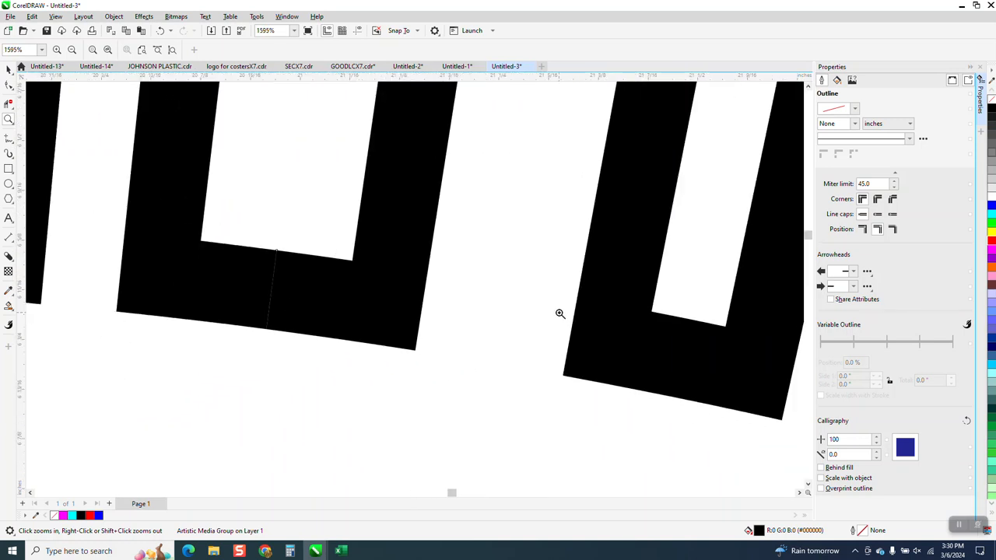
scroll(382, 310, "down", 1)
scroll(636, 308, "down", 3)
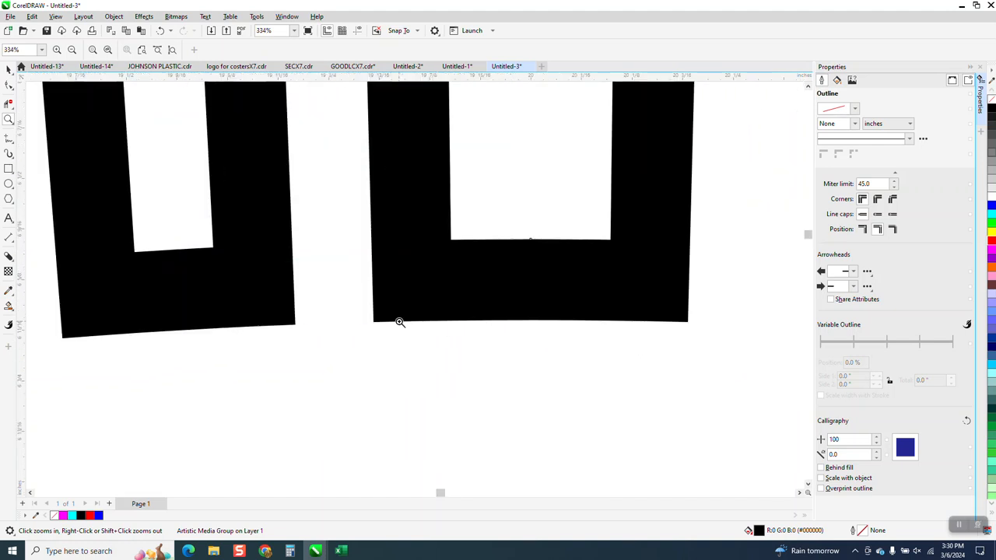
left_click_drag(245, 275, 396, 320)
scroll(474, 289, "down", 1)
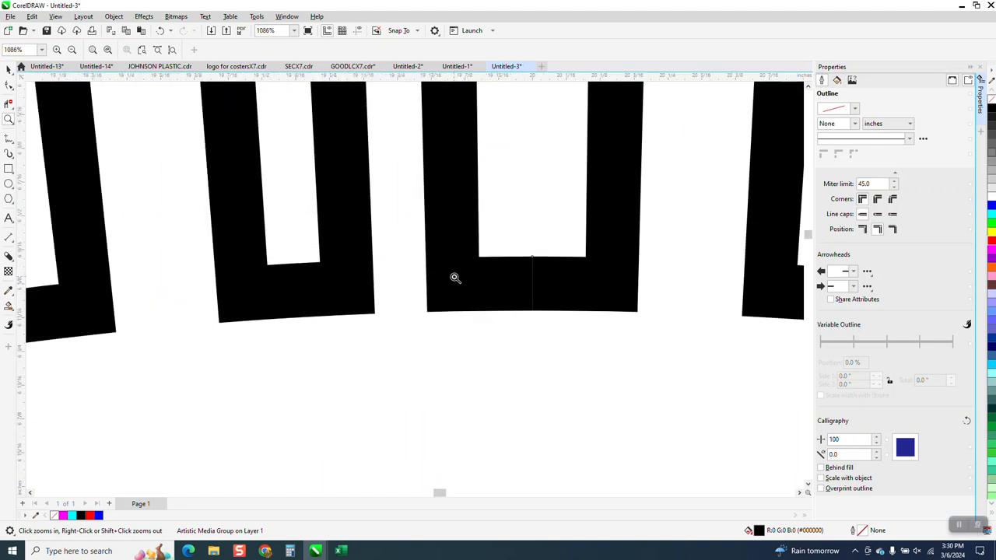
scroll(459, 286, "down", 1)
left_click_drag(518, 262, 583, 307)
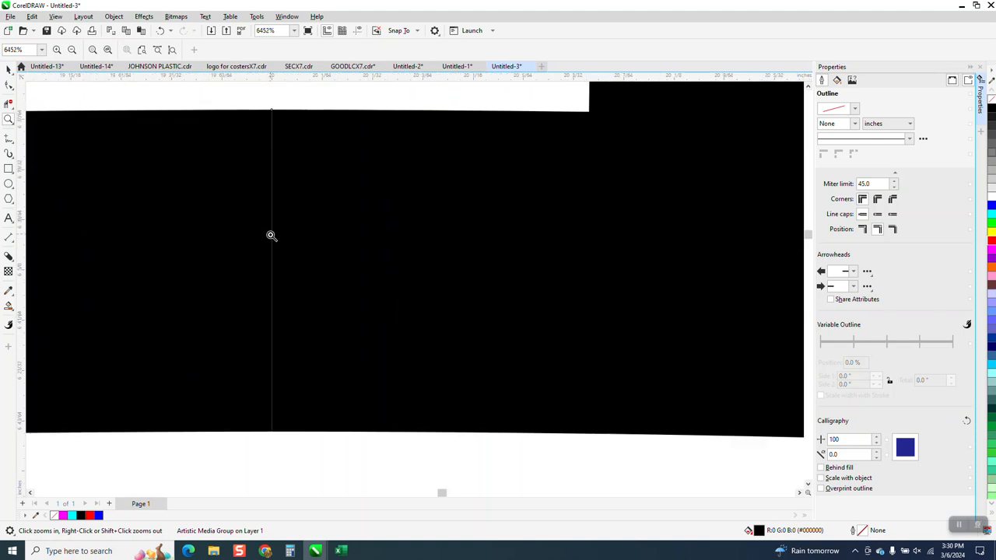
scroll(277, 315, "down", 1)
scroll(278, 312, "down", 1)
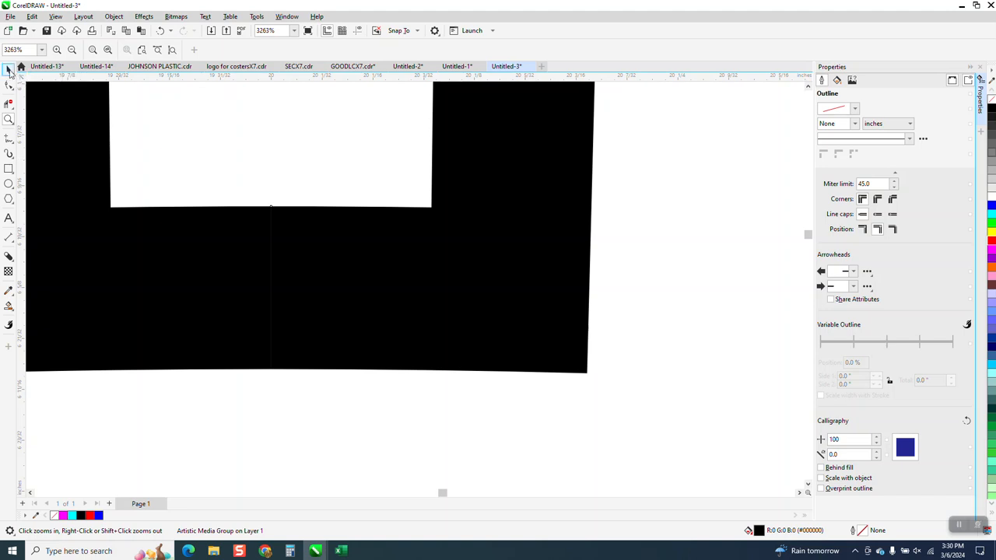
scroll(333, 280, "down", 1)
Step: Close the object properties and replace the circular border's black fill with a black hairline outline
key("space")
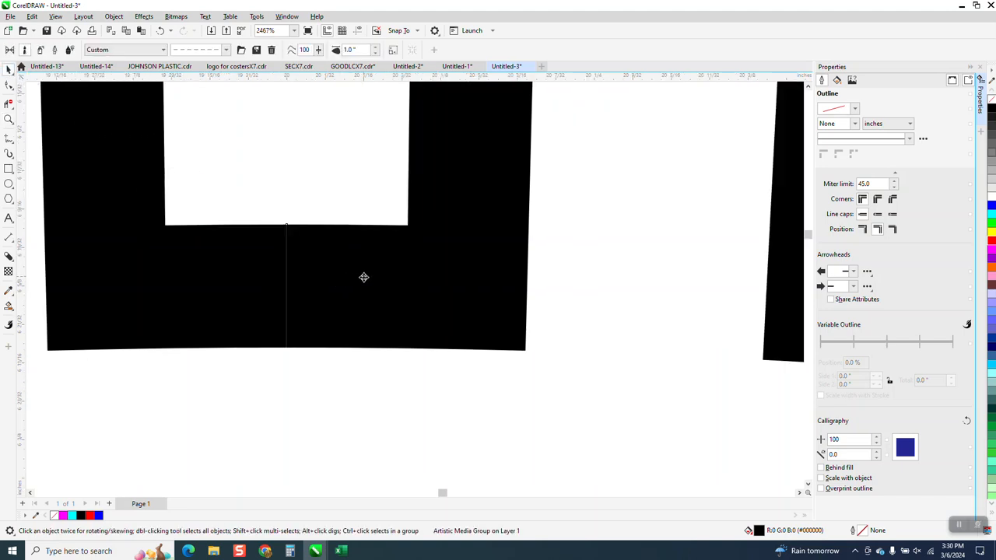
scroll(297, 285, "down", 4)
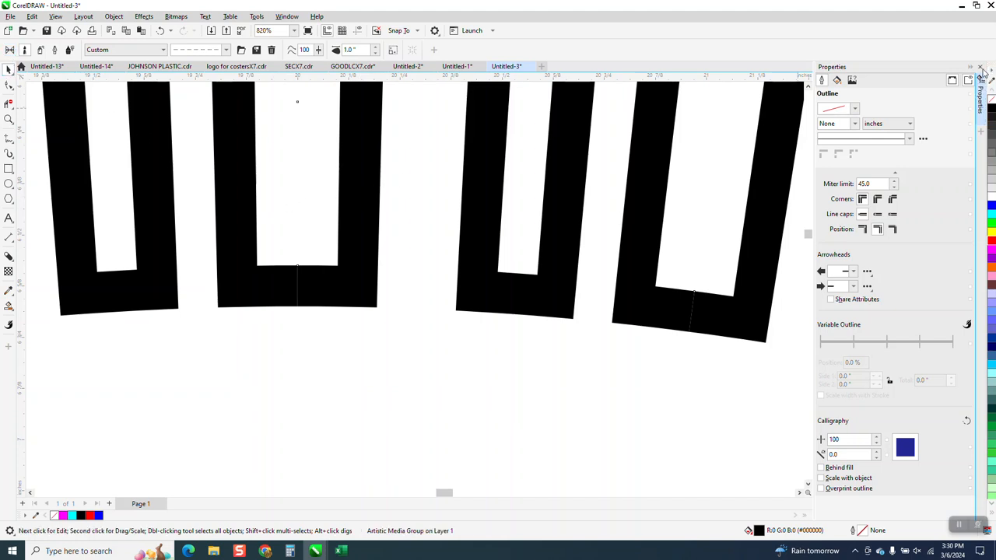
left_click(981, 70)
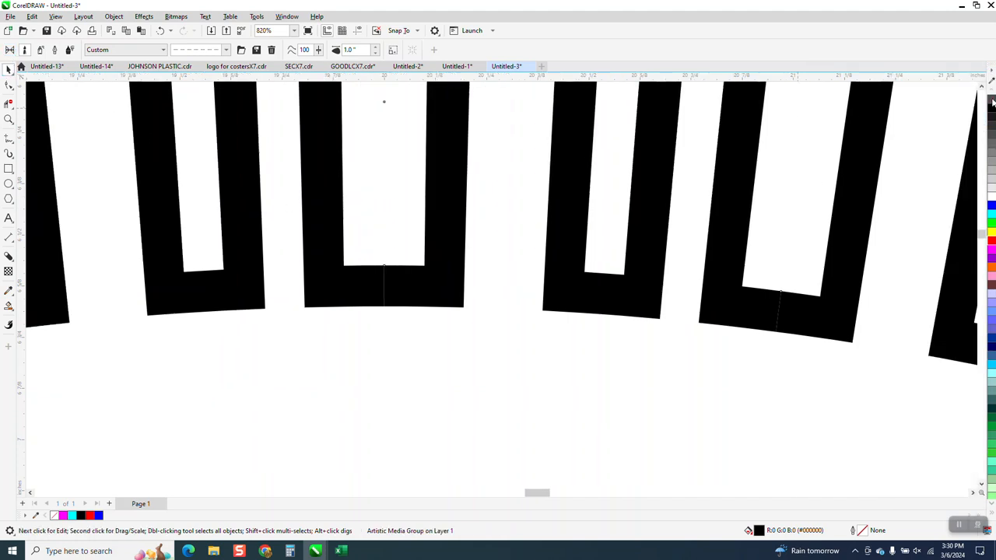
left_click(992, 100)
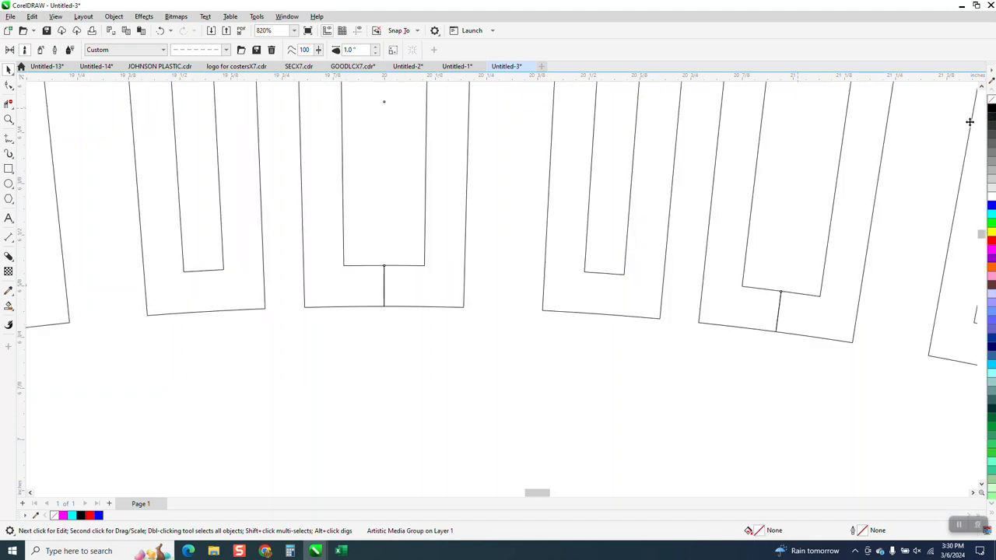
scroll(423, 307, "down", 4)
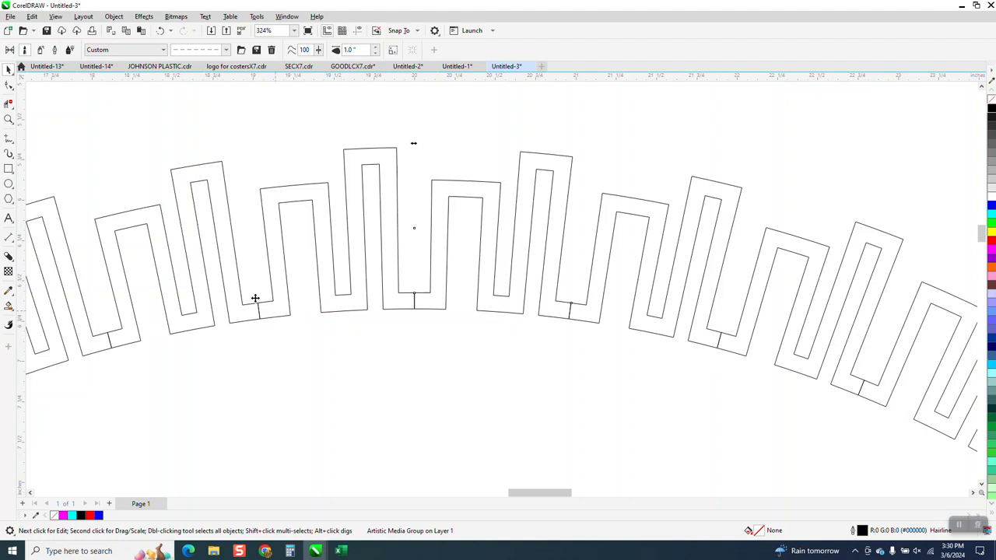
Step: Try to delete the dividing segment at the top seam of the circular border with Virtual Segment Delete
left_click(9, 119)
left_click_drag(369, 287, 578, 331)
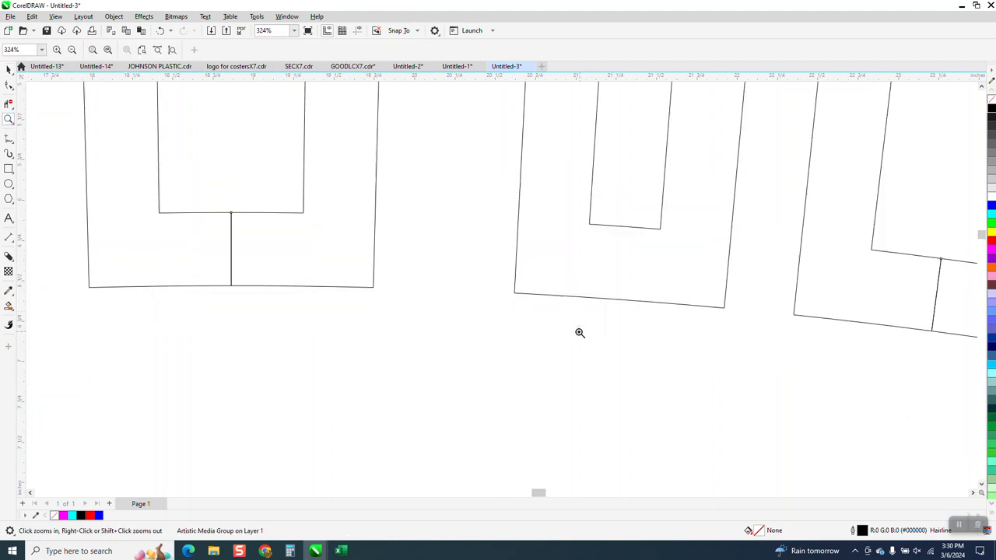
left_click(8, 104)
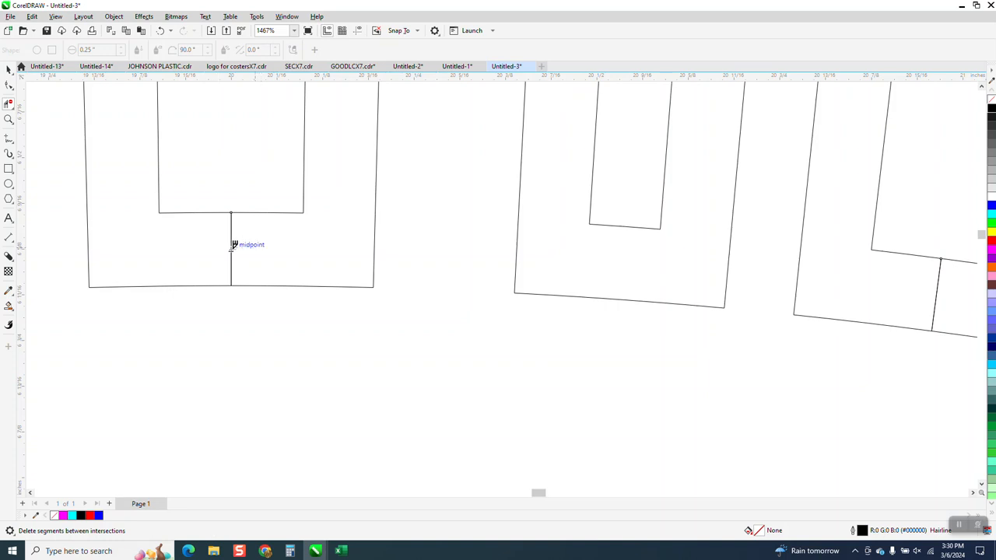
scroll(222, 245, "down", 2)
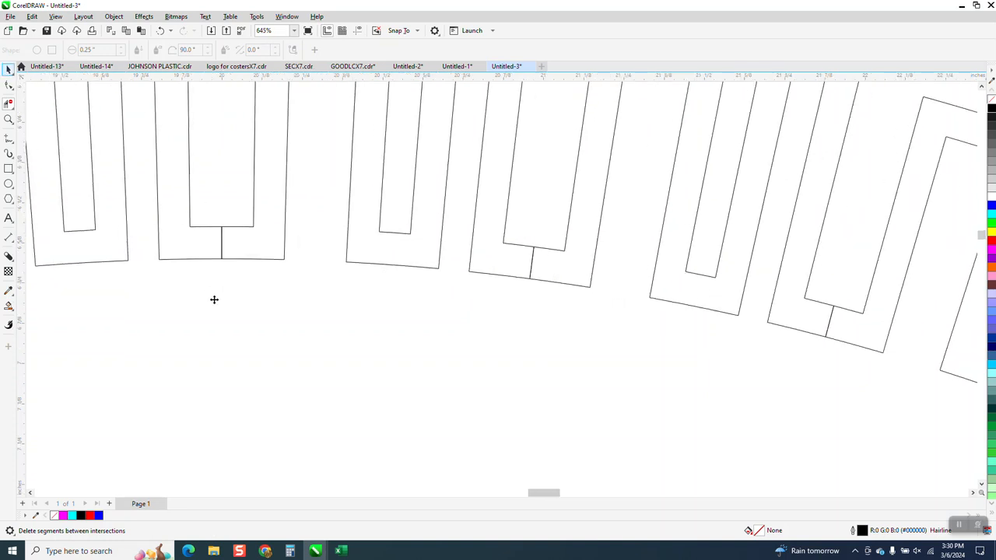
Step: Break the circular border's Artistic Media group apart
scroll(214, 299, "down", 4)
key("space")
left_click(113, 16)
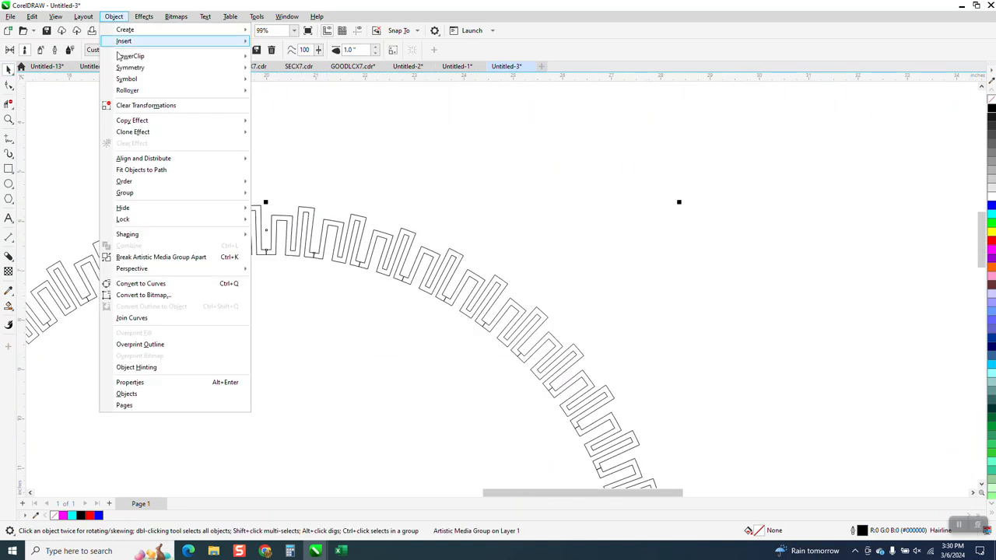
left_click(181, 257)
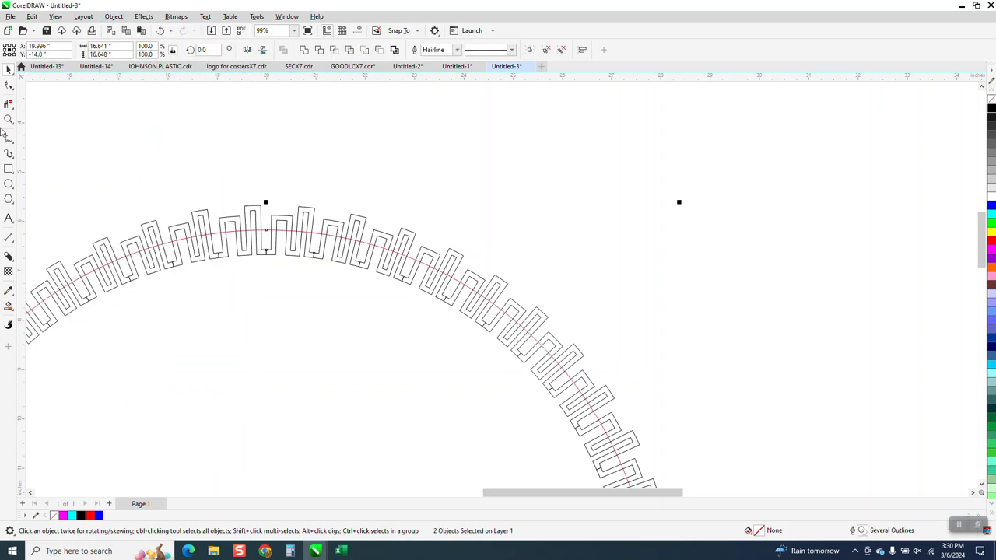
Step: Pull the red base circle away from the Greek key border and delete it
left_click(402, 202)
left_click_drag(387, 253, 940, 125)
scroll(760, 173, "down", 4)
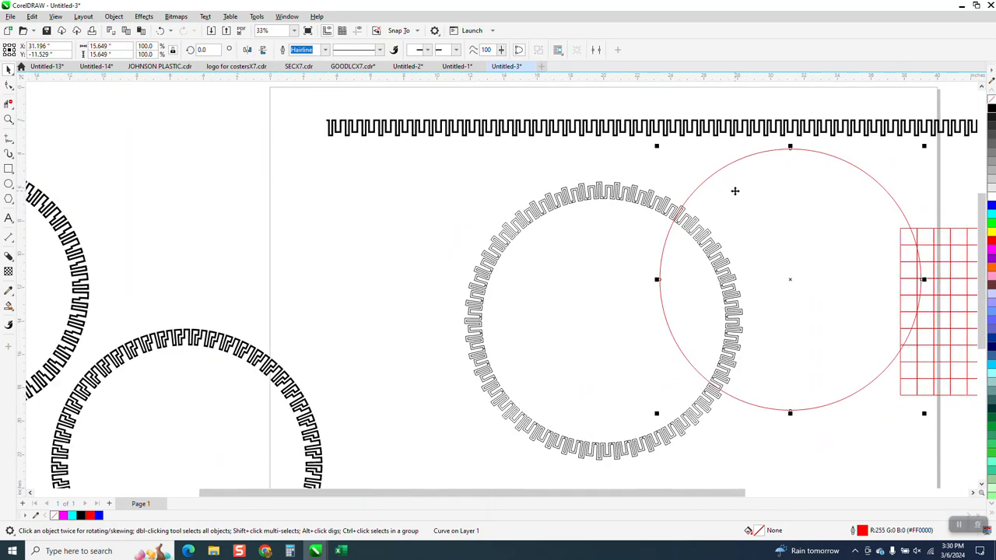
key("Delete")
Step: Delete the dividing segments at five neighbouring seams along the top of the border with Virtual Segment Delete
left_click(8, 119)
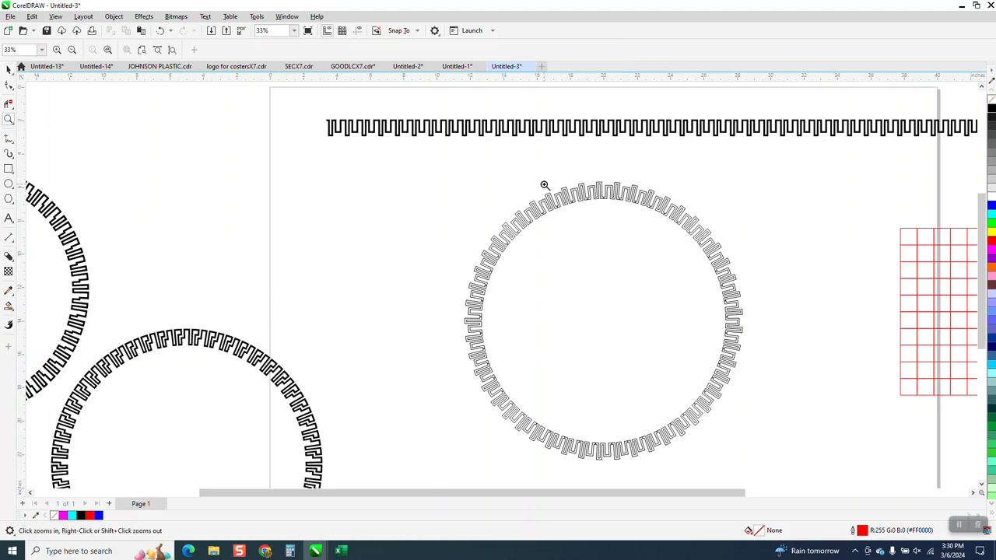
left_click_drag(545, 187, 652, 228)
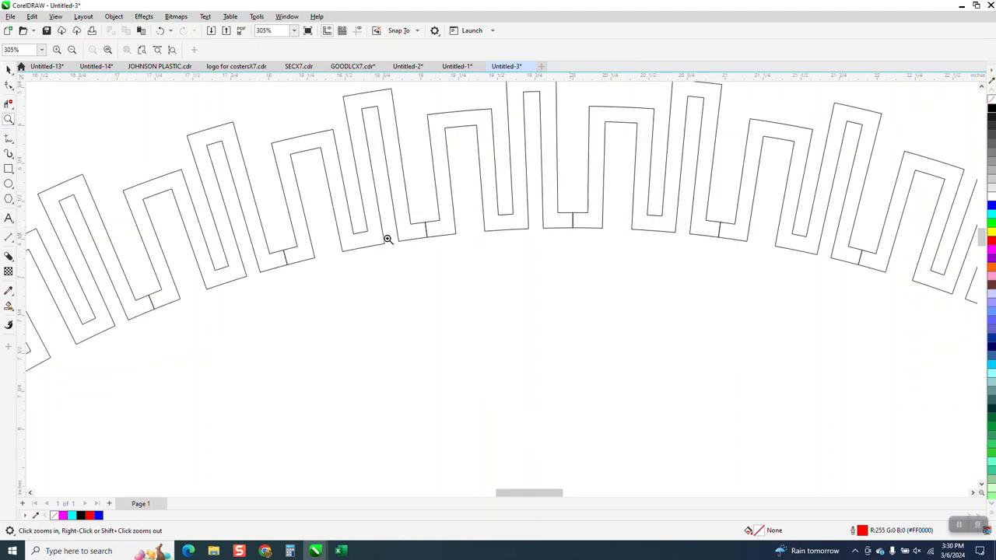
left_click(8, 305)
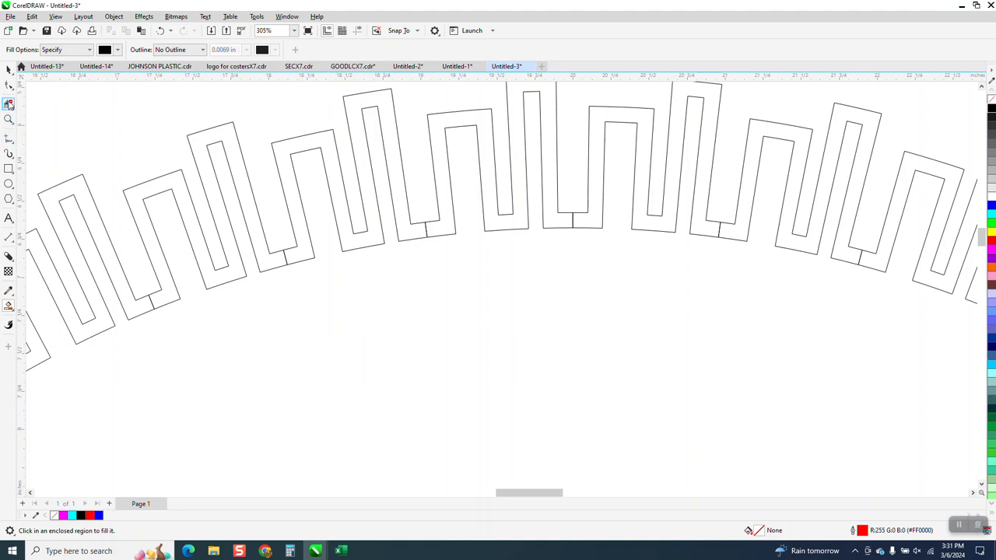
left_click(8, 103)
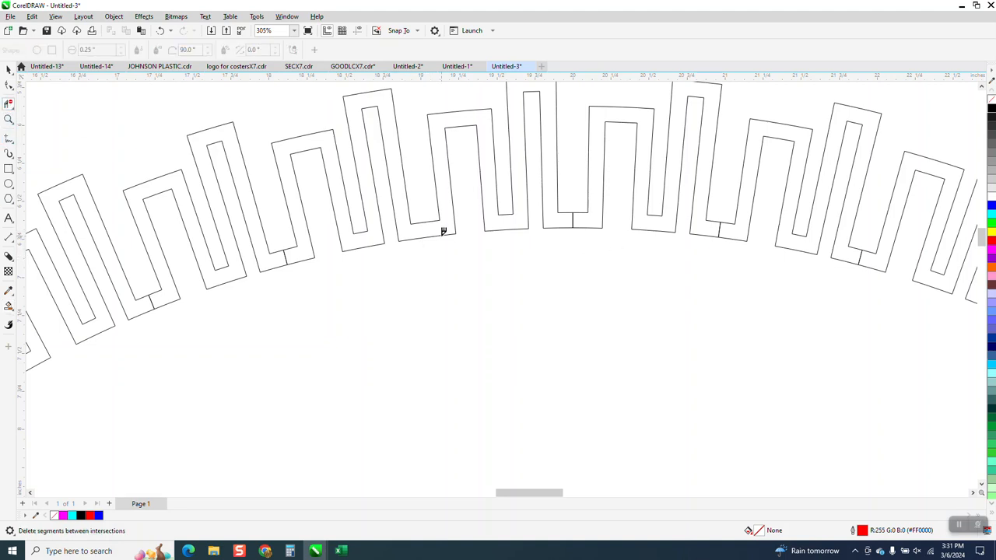
left_click(573, 220)
left_click(285, 257)
left_click(153, 301)
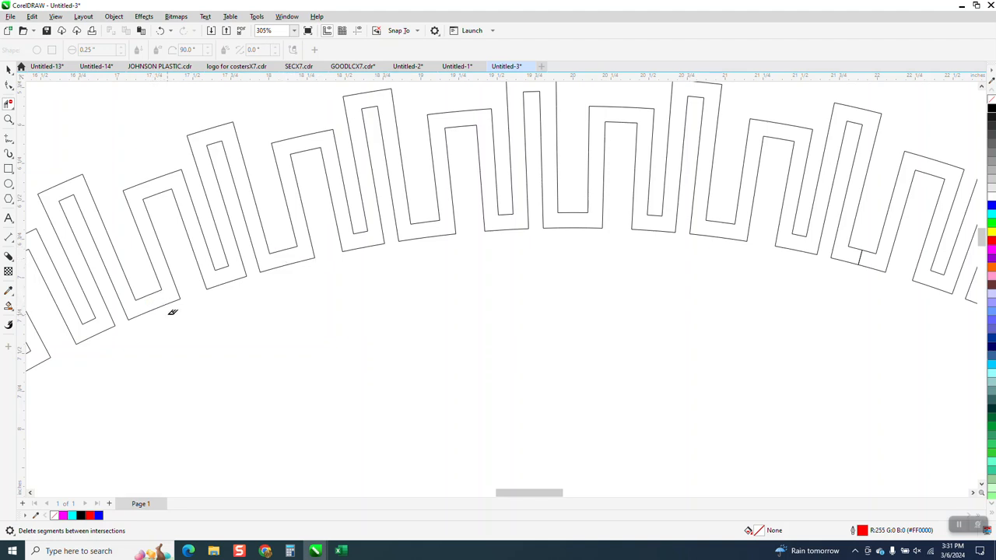
Step: Smart Fill the joined section at the top of the border with black and no outline
left_click(9, 307)
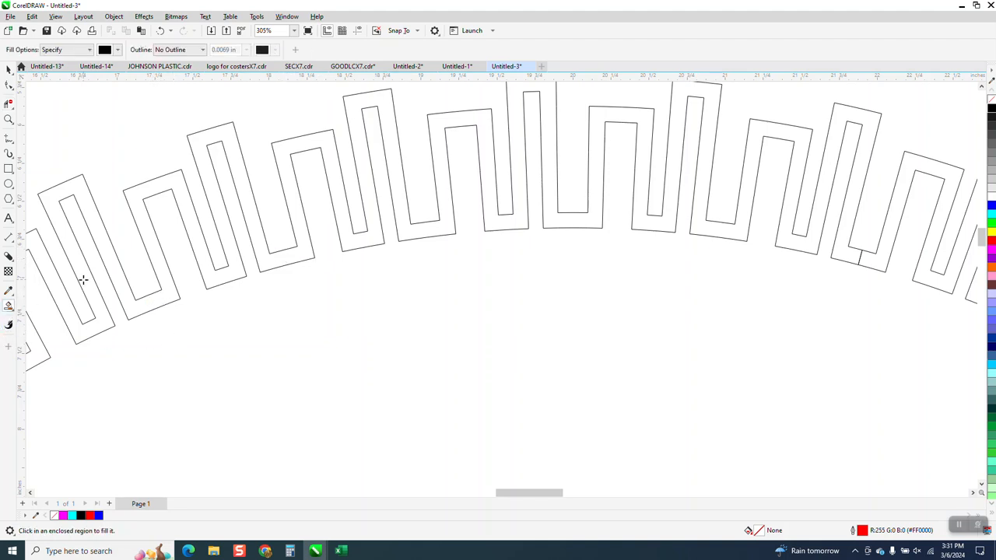
left_click(211, 185)
scroll(405, 289, "down", 2)
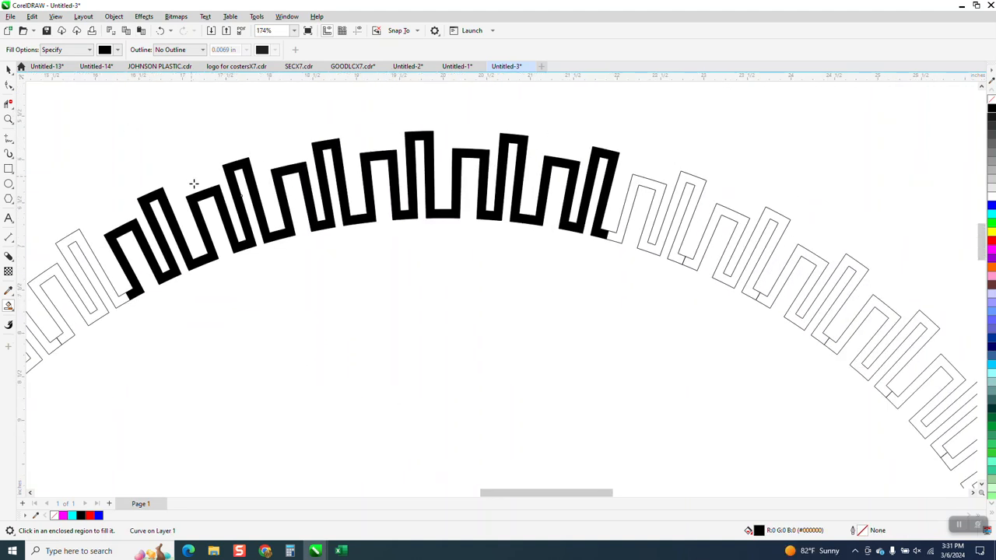
Step: Select the black-filled section at the top of the circular border and examine it against the remaining unfilled segments
scroll(194, 183, "down", 2)
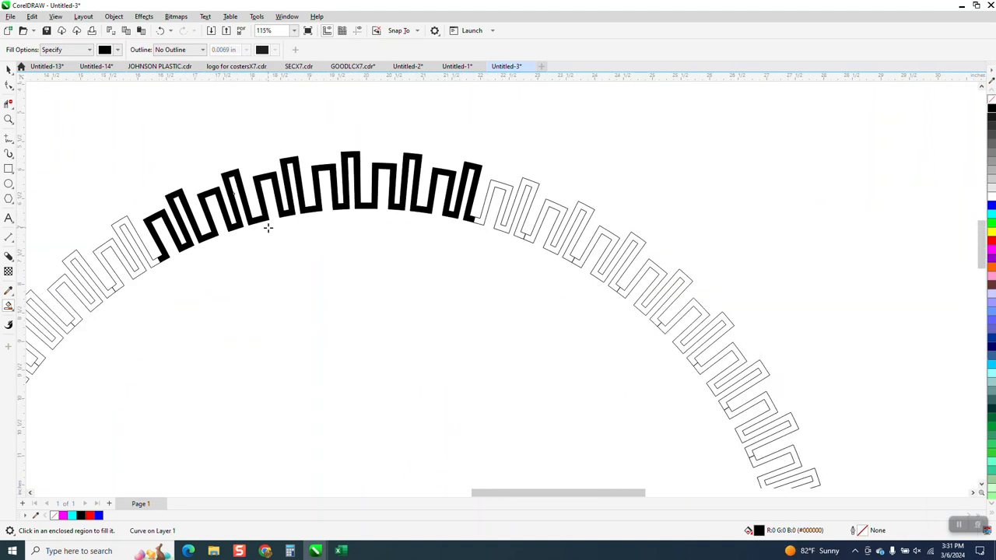
scroll(268, 227, "down", 1)
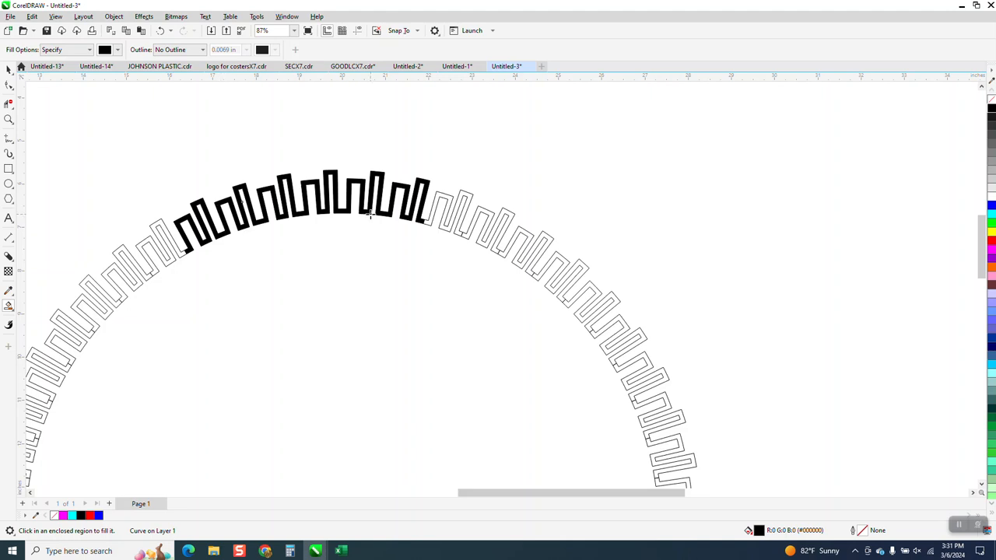
left_click(9, 68)
left_click(191, 237)
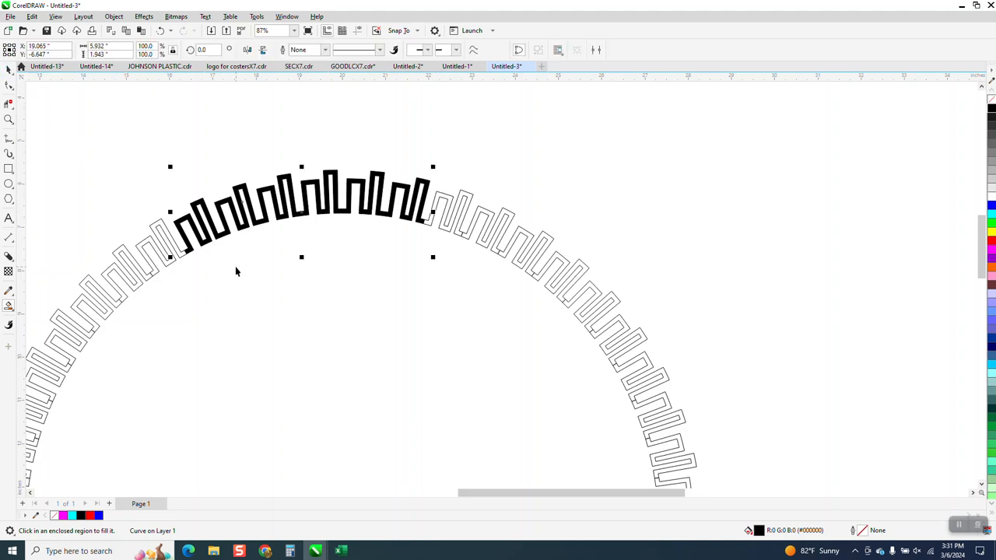
scroll(238, 261, "down", 1)
scroll(449, 211, "down", 2)
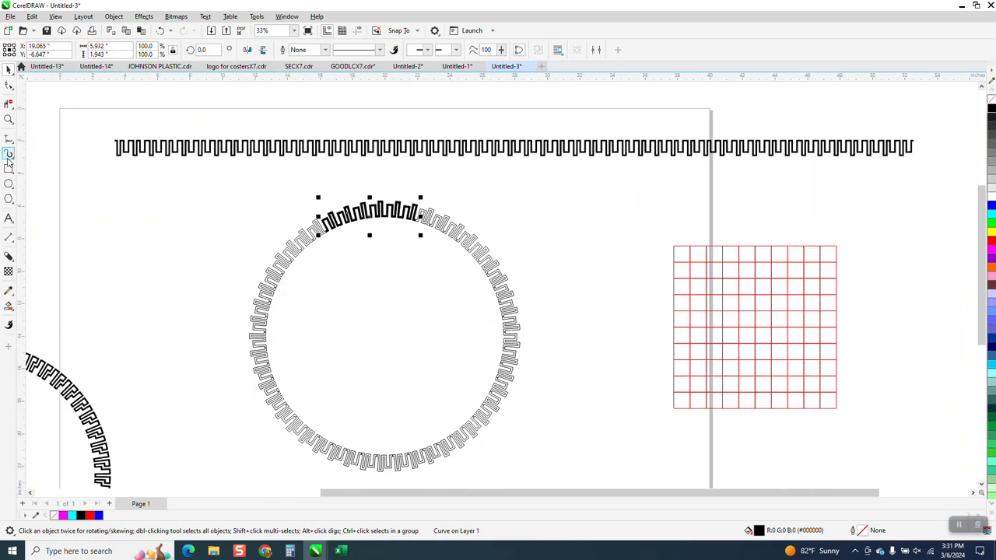
left_click(8, 119)
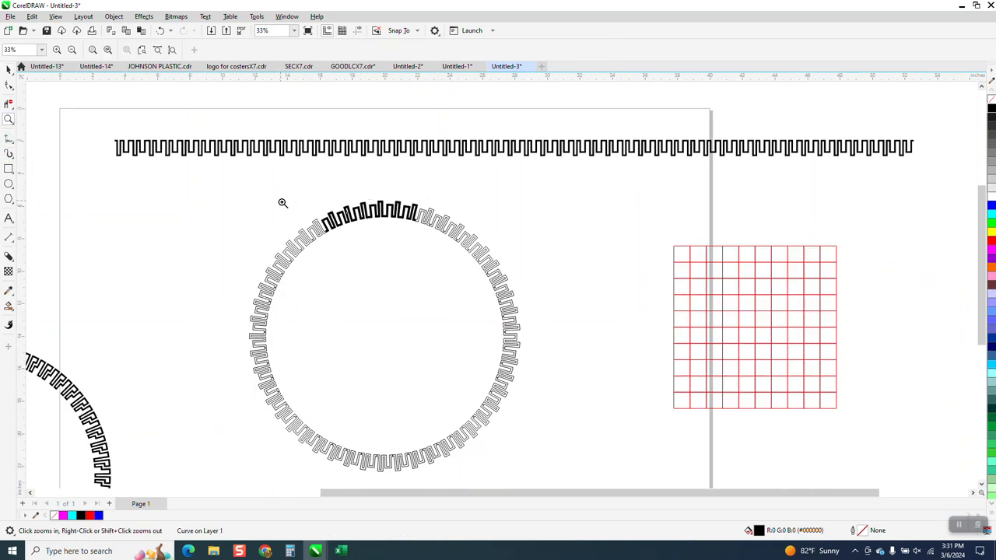
left_click_drag(282, 203, 548, 296)
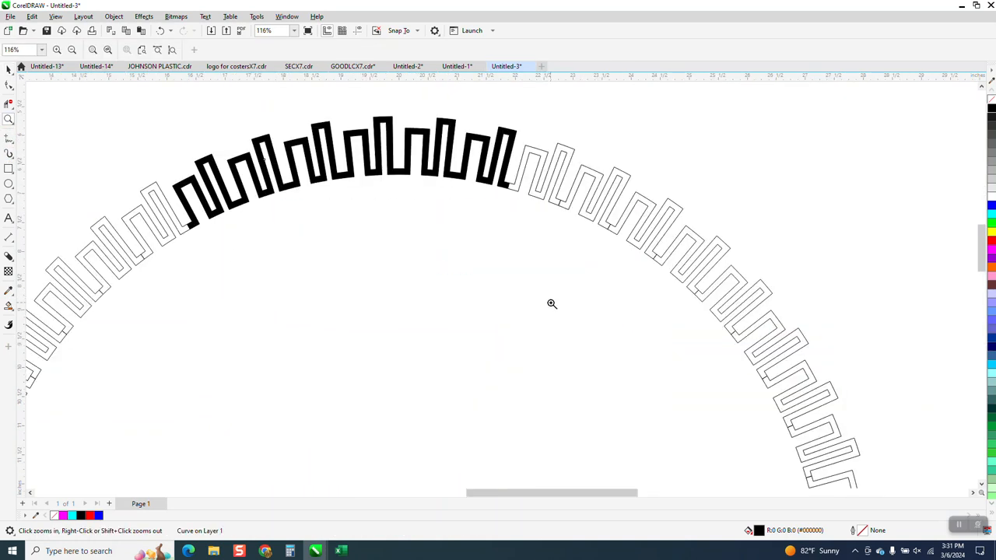
scroll(552, 304, "down", 1)
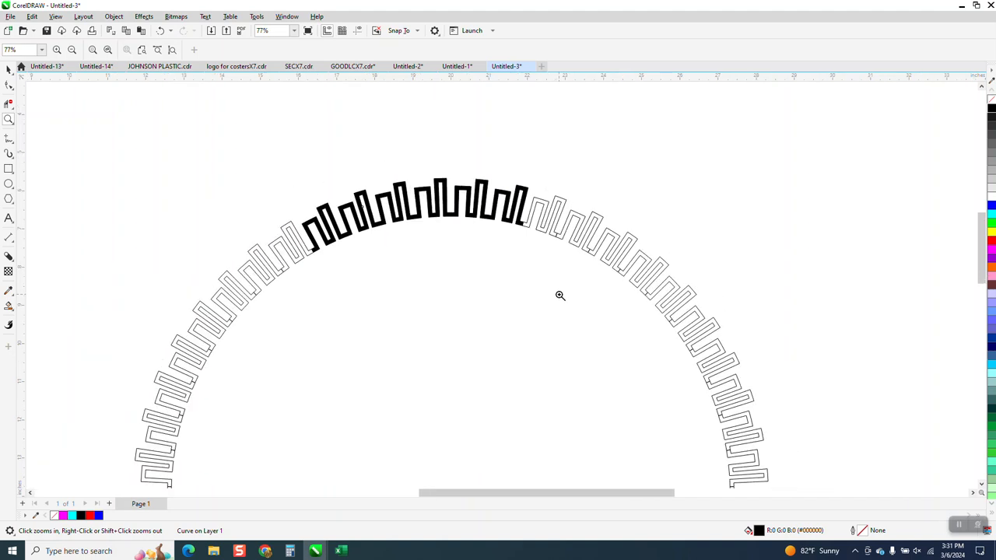